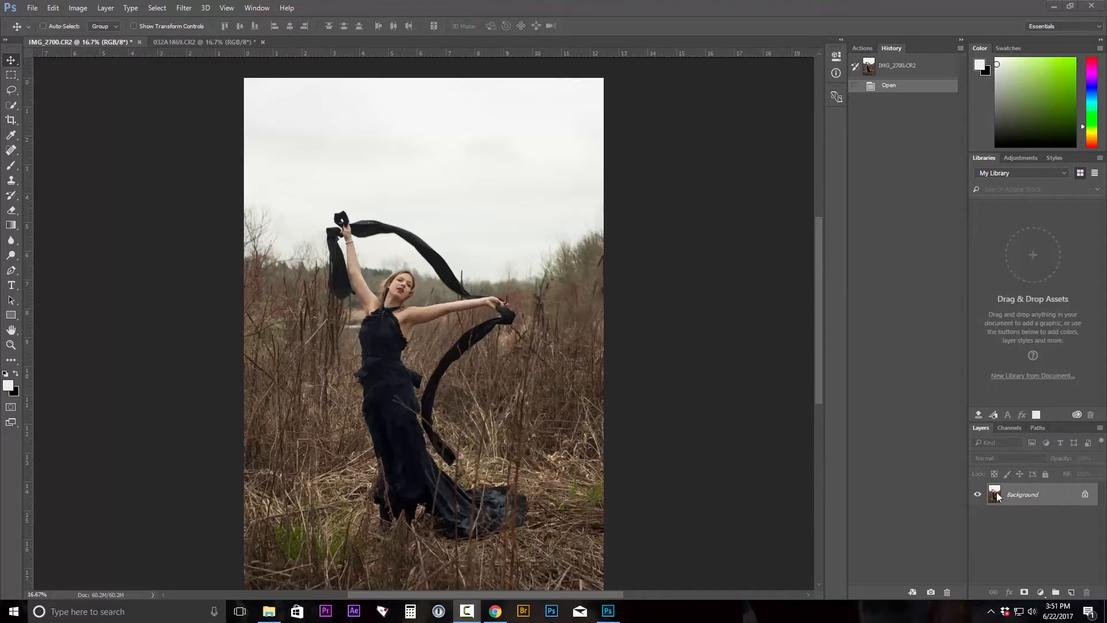
Duplicate the Background layer and raise the copy's contrast to 53 with Brightness/Contrast.
left_click_drag(998, 497, 1072, 593)
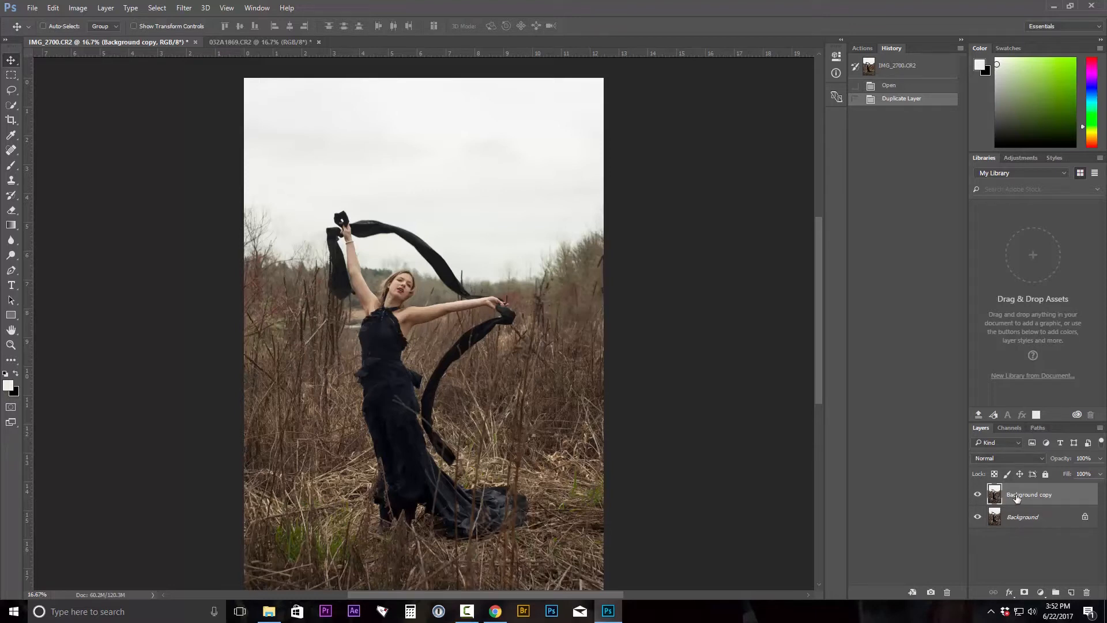
left_click(74, 9)
mouse_move(95, 36)
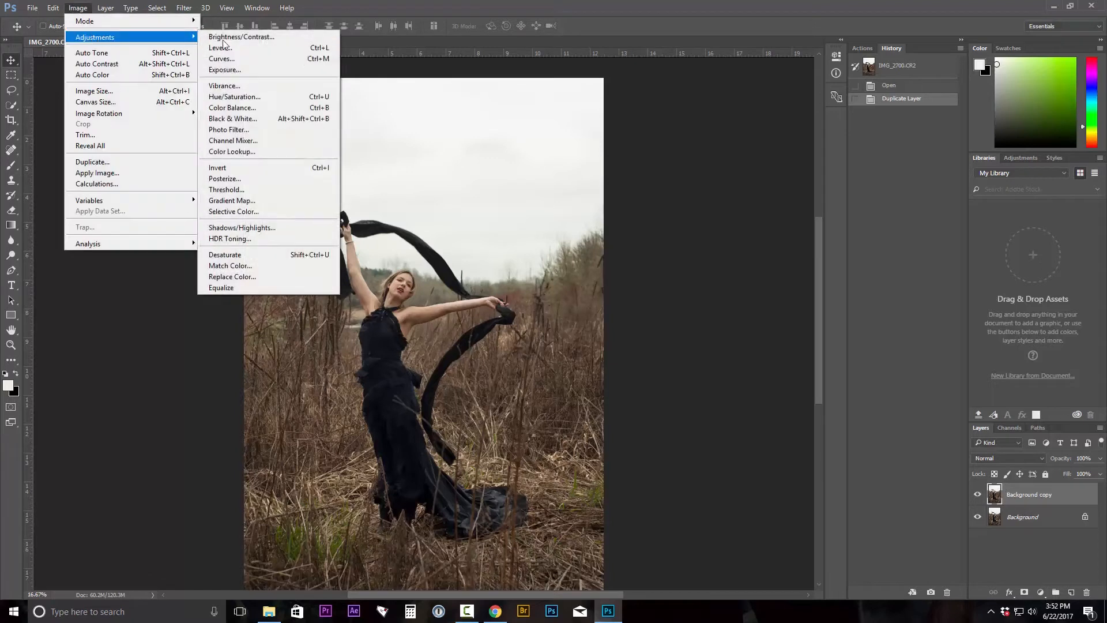
left_click(223, 38)
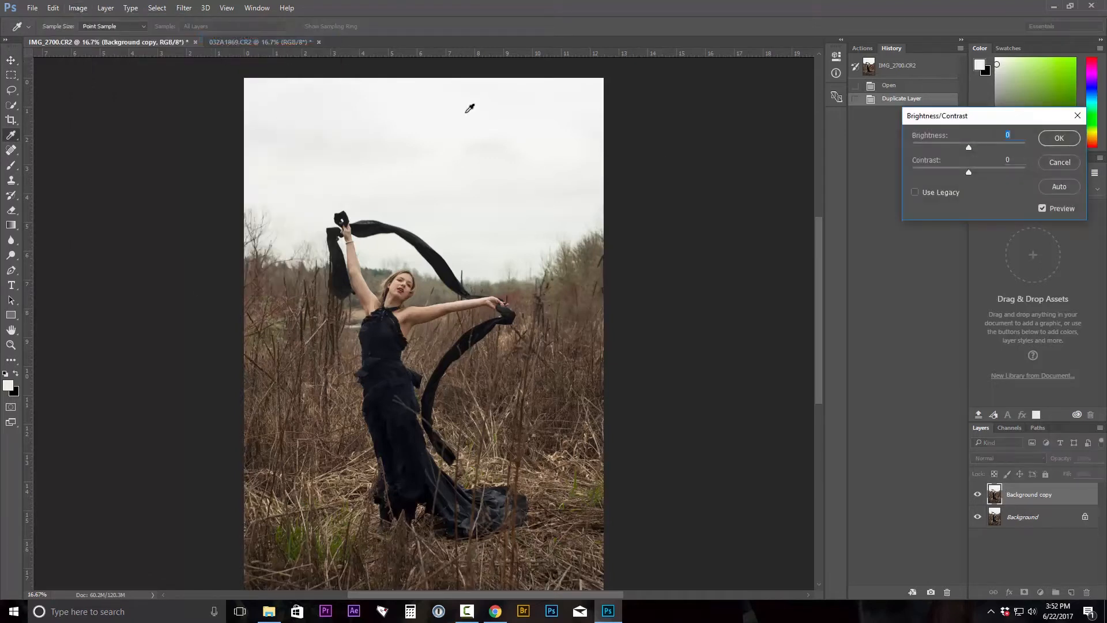
left_click(1001, 169)
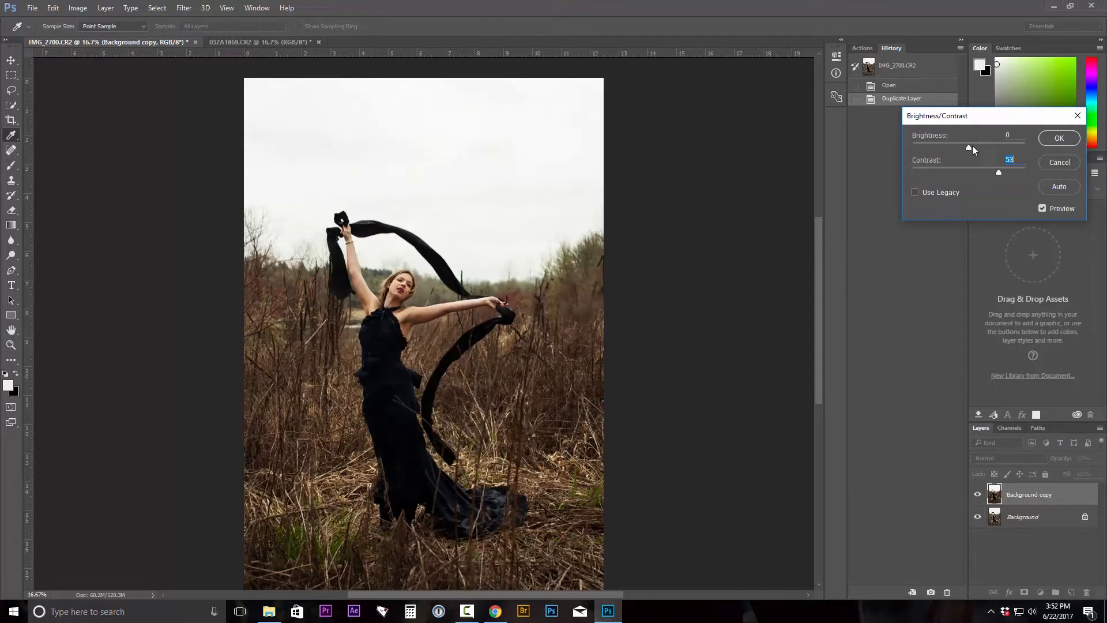
left_click_drag(972, 145, 969, 149)
left_click(1060, 138)
key("v")
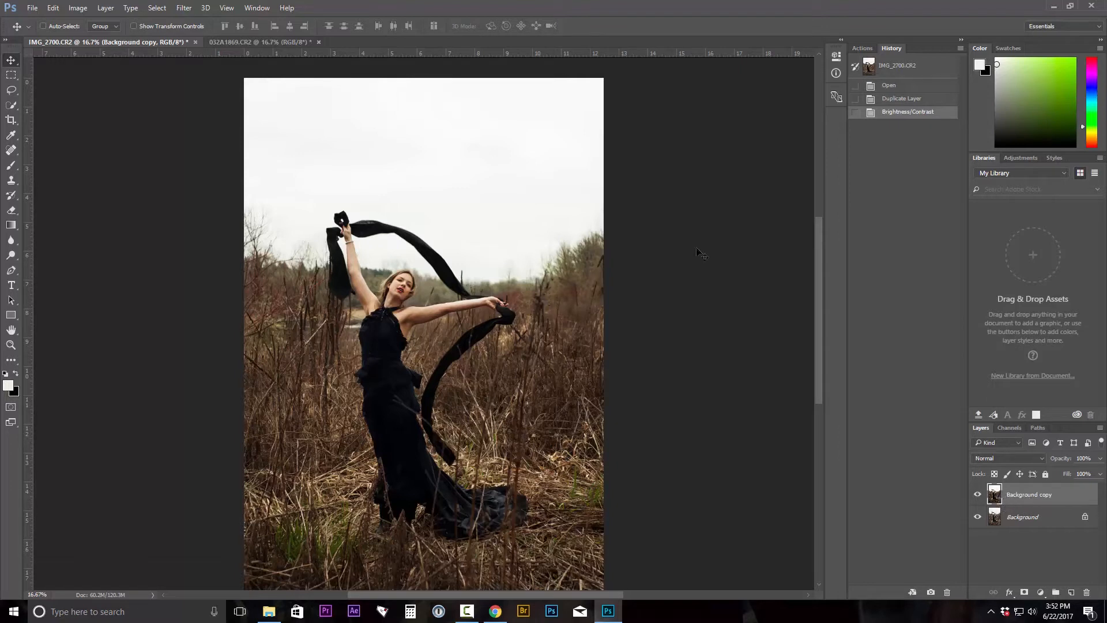
Select the white sky with Color Range, sampling the sky and adding further sky tones in the preview.
left_click(157, 8)
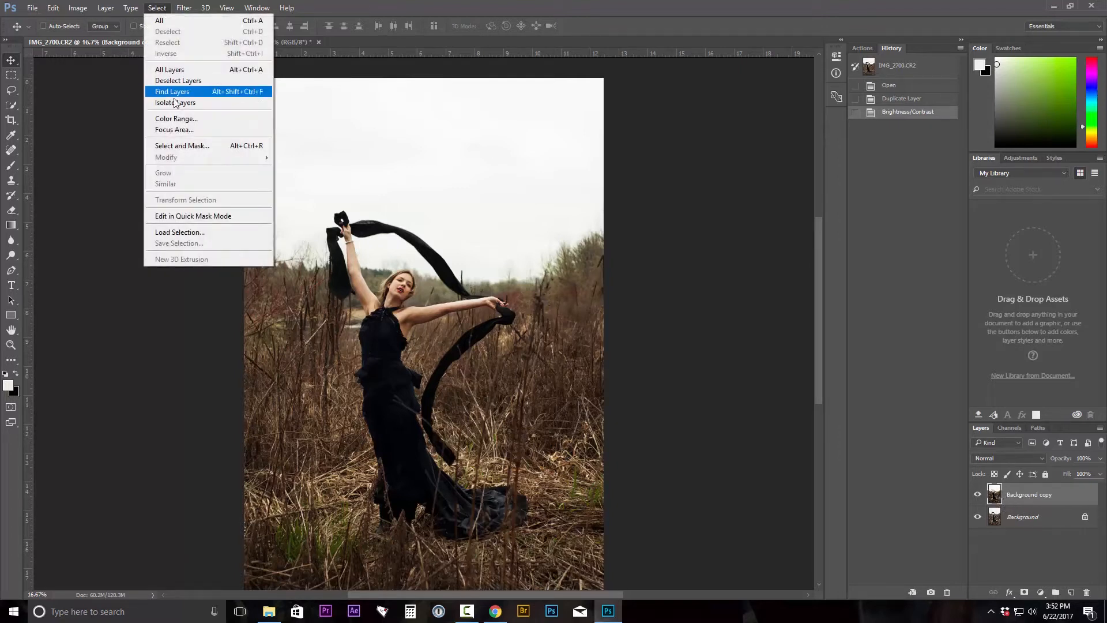
left_click(176, 118)
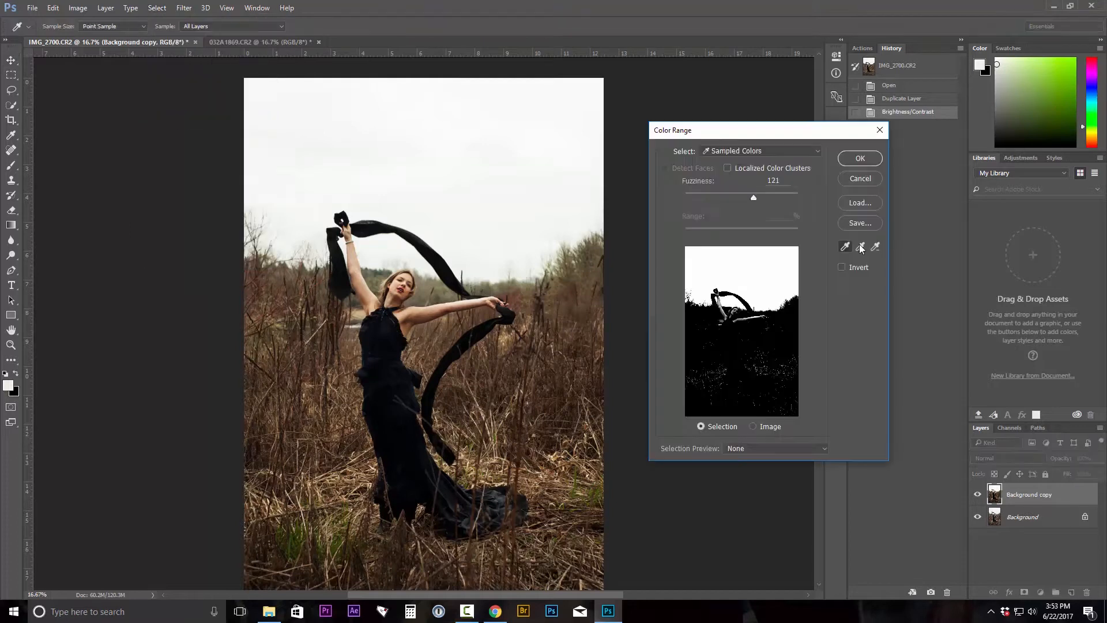
left_click(783, 254)
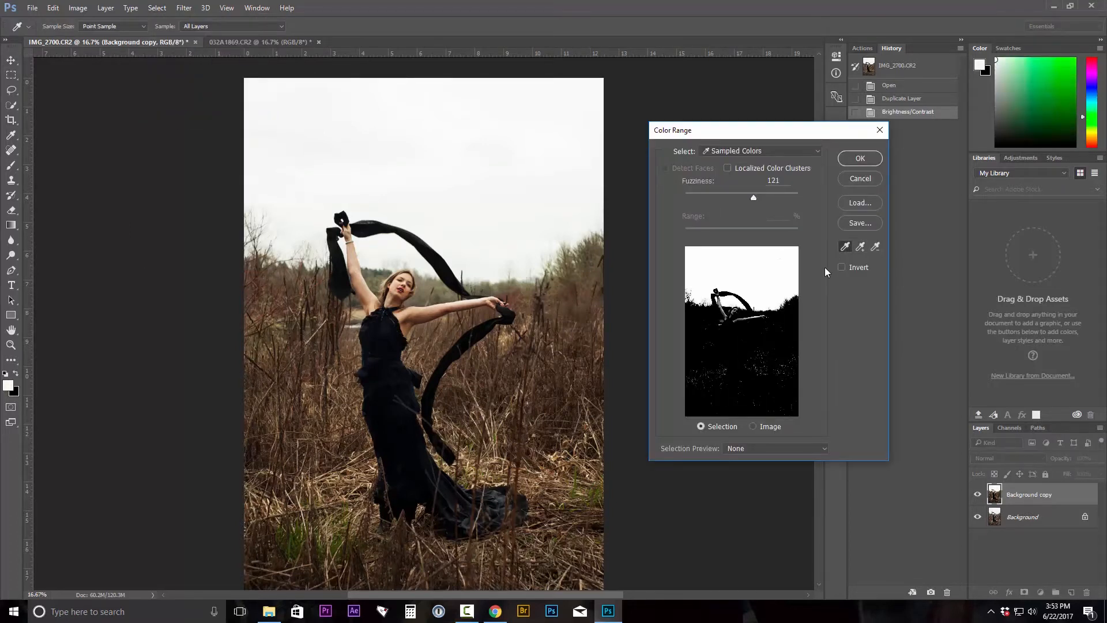
left_click(860, 247)
left_click(706, 269)
left_click(696, 268)
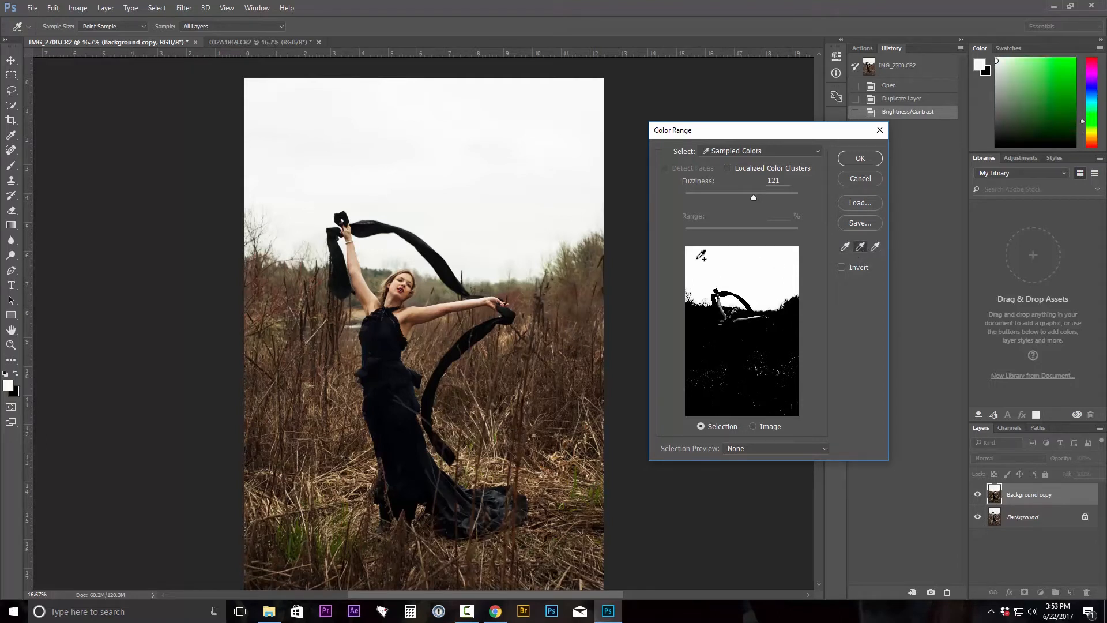
left_click(700, 259)
left_click(774, 286)
left_click(771, 297)
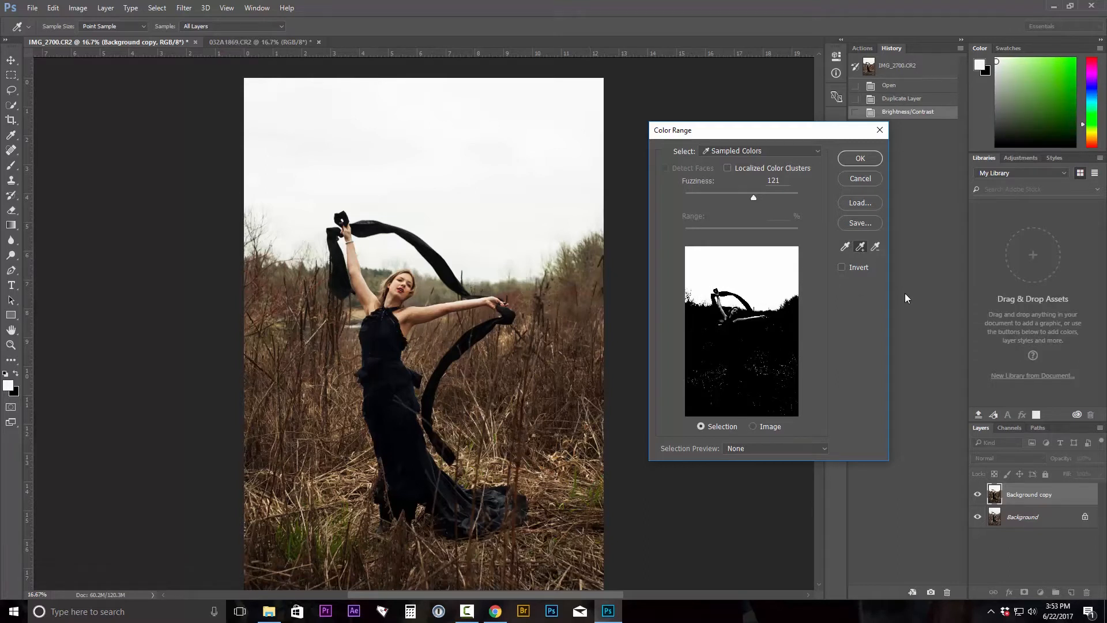
left_click(867, 160)
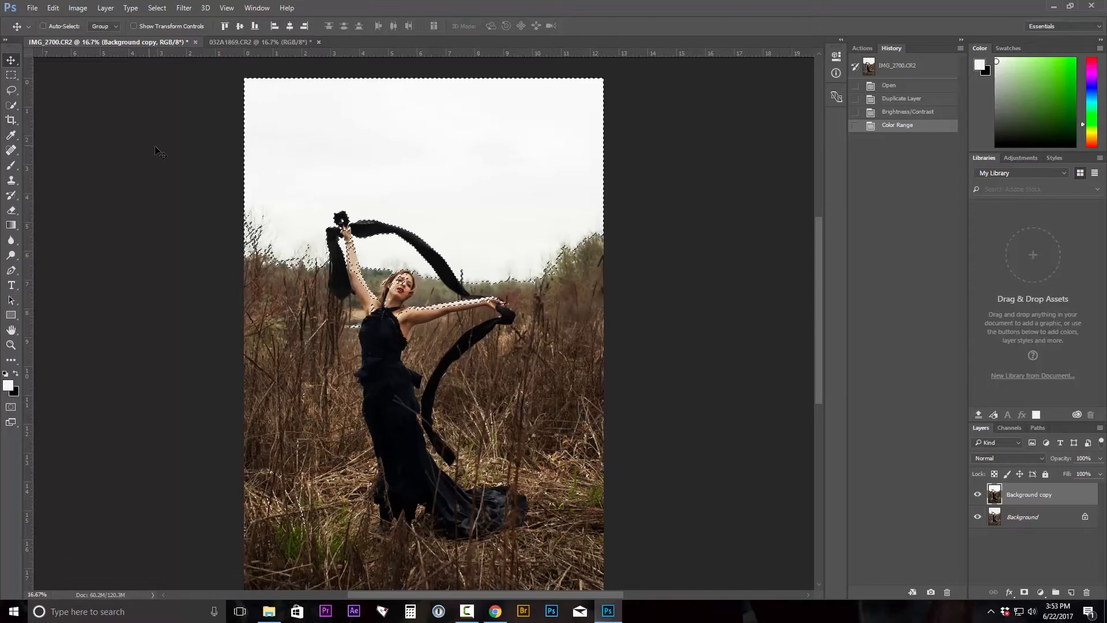
With the Lasso tool, subtract everything below the horizon from the sky selection.
left_click(12, 90)
left_click(12, 91)
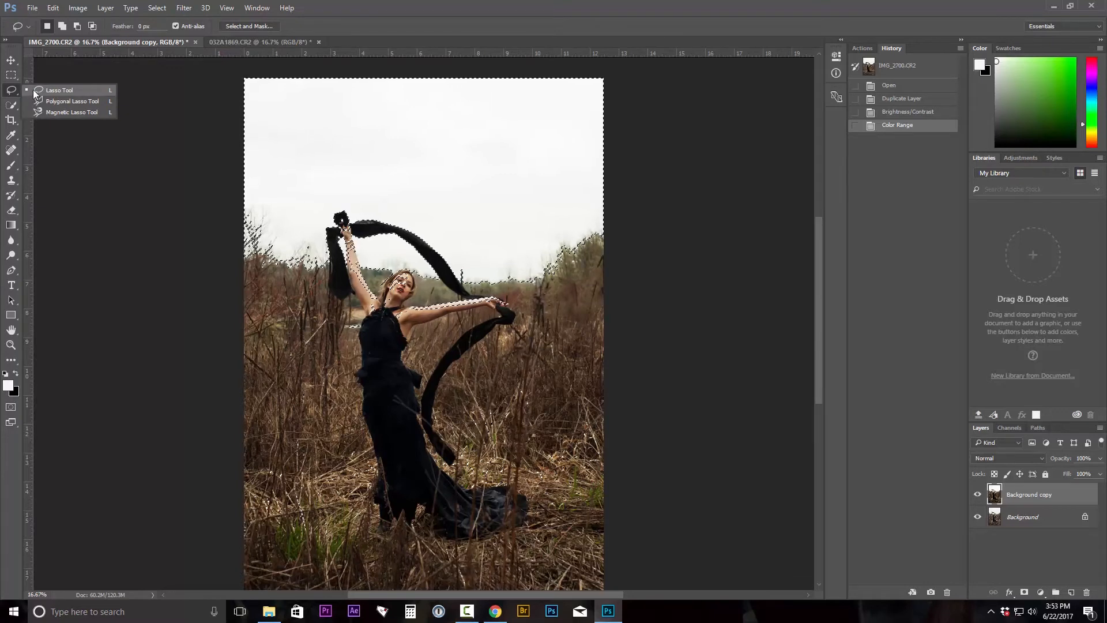
left_click(33, 90)
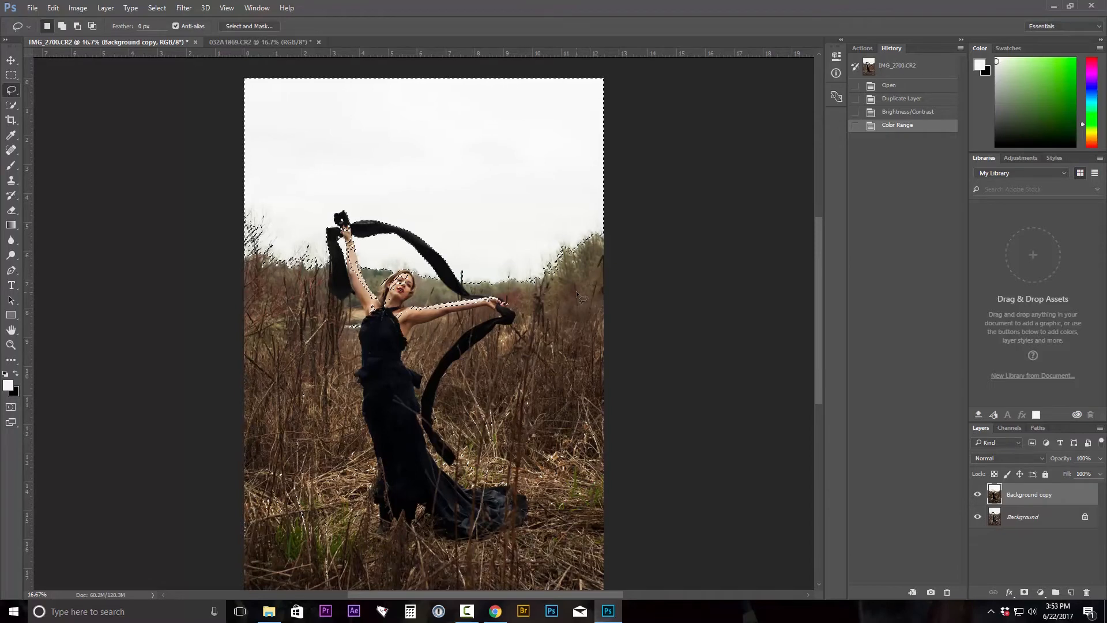
key("alt")
left_click_drag(613, 281, 421, 286)
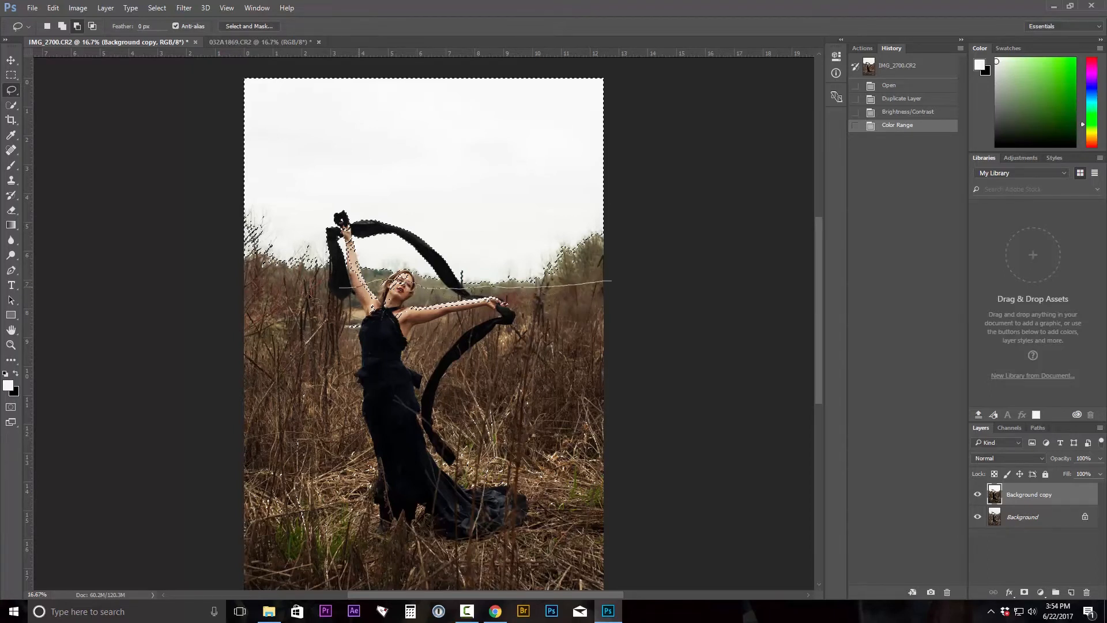
mouse_move(312, 300)
left_mouse_down()
mouse_move(207, 346)
mouse_move(153, 594)
left_mouse_up()
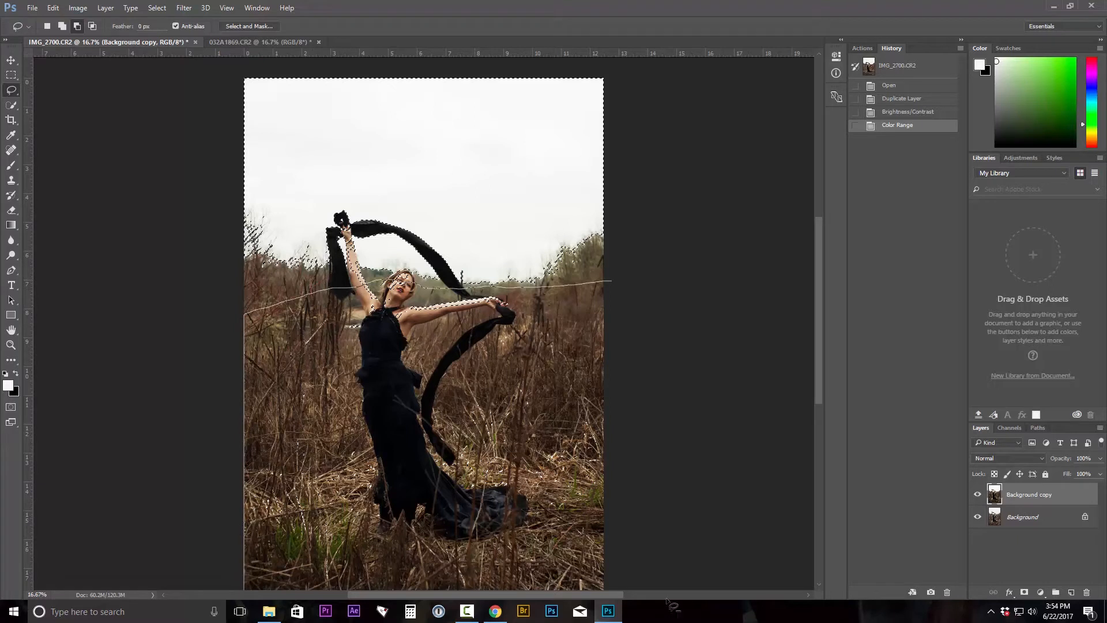
mouse_move(667, 601)
left_mouse_down()
mouse_move(682, 480)
mouse_move(642, 283)
left_mouse_up()
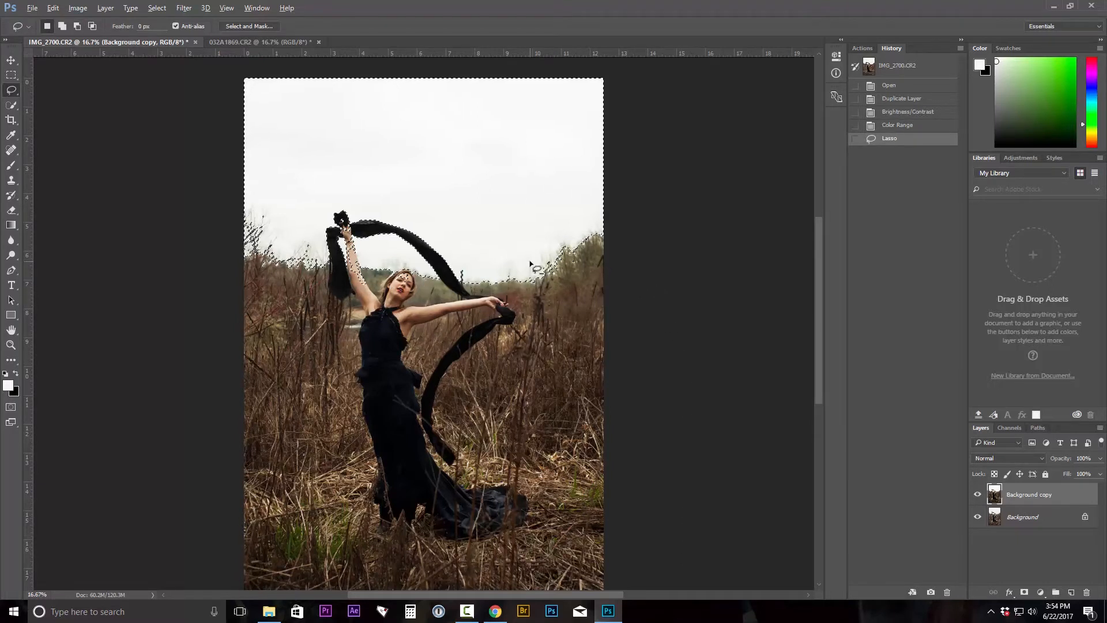
Zoom in and lasso out the stray selected spots on the model's face and raised arm.
key("ctrl+plus")
key("ctrl+plus")
key("ctrl+plus")
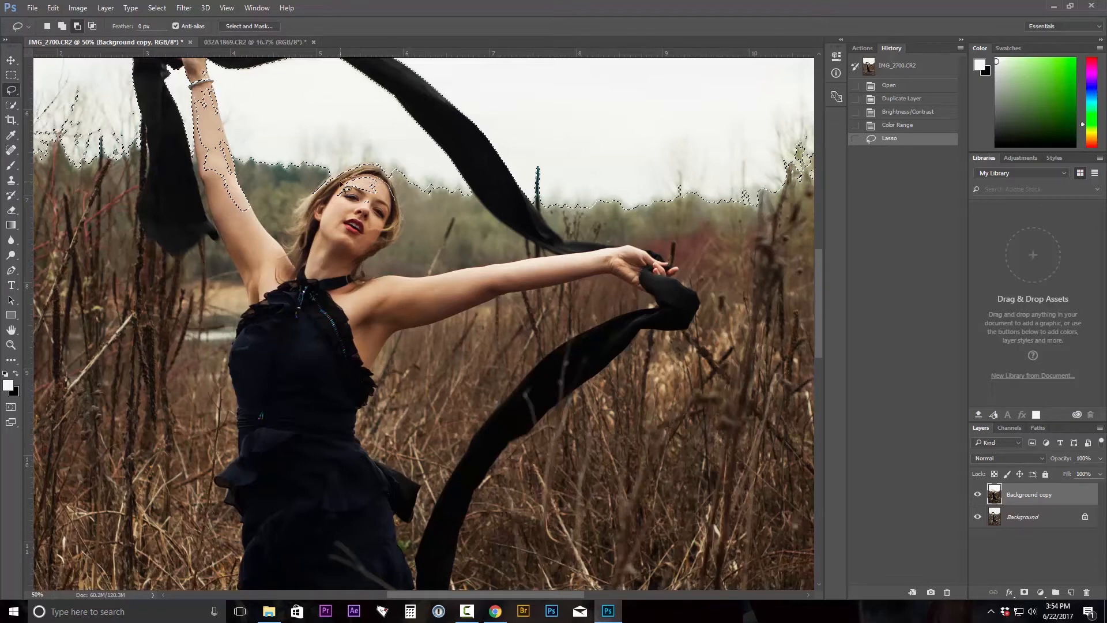
mouse_move(340, 183)
left_mouse_down()
mouse_move(369, 173)
mouse_move(323, 185)
left_mouse_up()
mouse_move(212, 168)
left_mouse_down()
mouse_move(242, 240)
mouse_move(201, 152)
mouse_move(223, 168)
mouse_move(205, 85)
mouse_move(225, 173)
left_mouse_up()
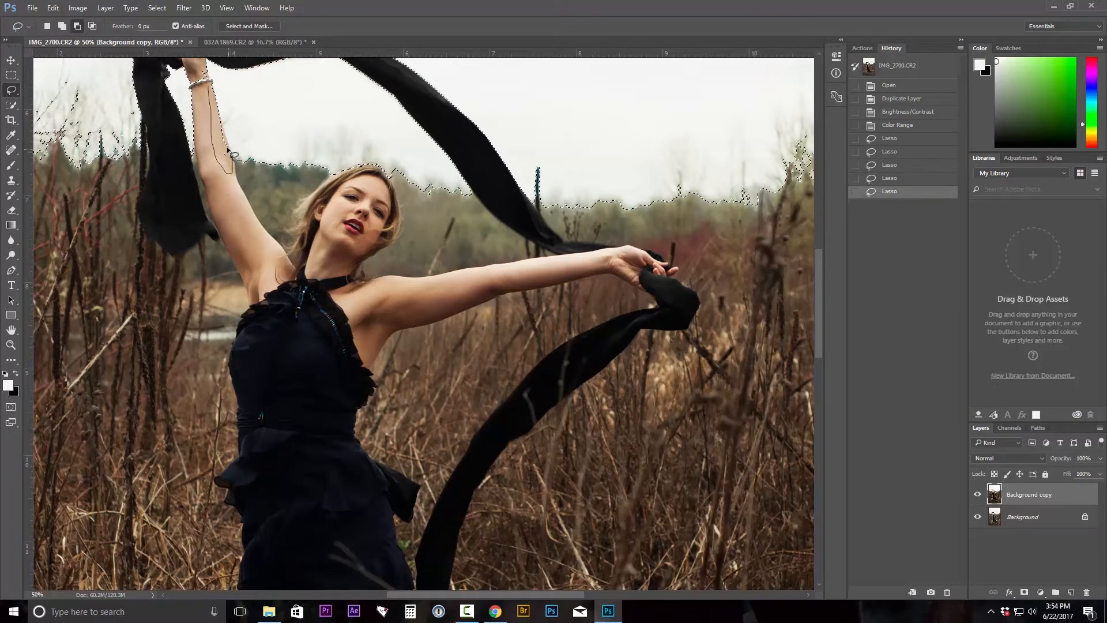
left_click_drag(232, 153, 236, 146)
Zoom closer and subtract the remaining selected areas around the raised hand, bracelet and scarf.
key("ctrl+plus")
key("ctrl+plus")
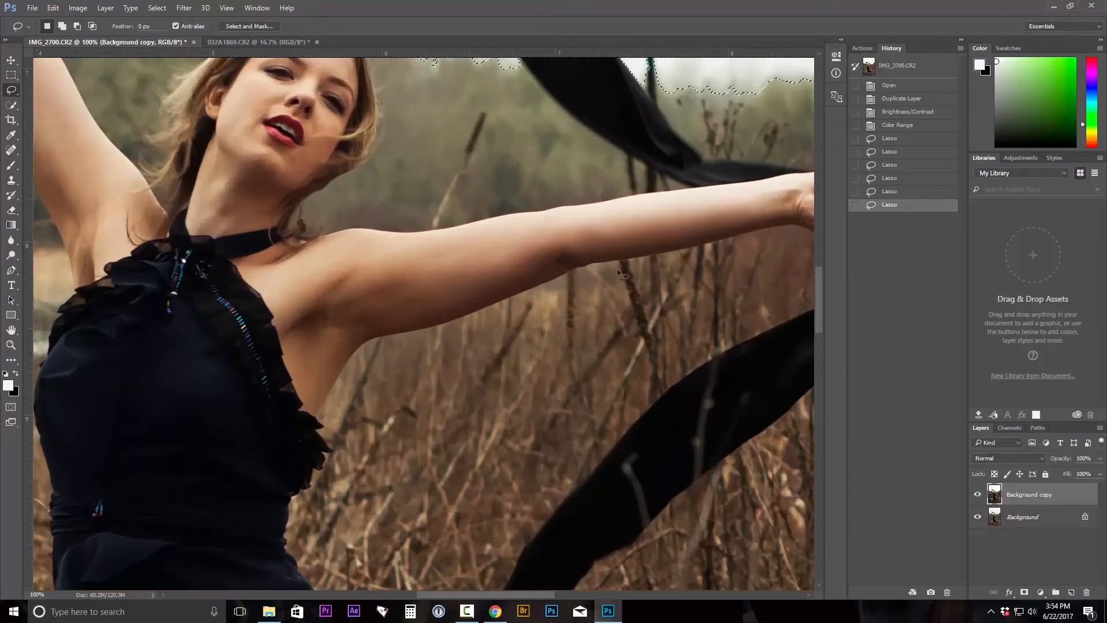
left_click_drag(524, 594, 410, 588)
left_click_drag(822, 304, 810, 246)
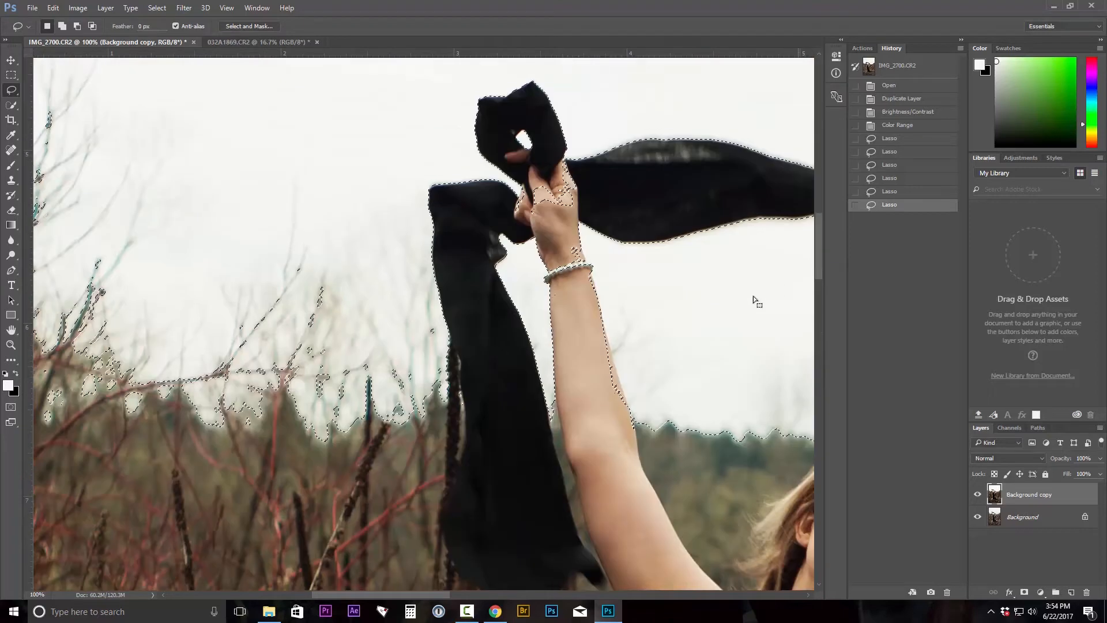
key("alt")
mouse_move(586, 333)
left_mouse_down()
mouse_move(608, 440)
mouse_move(623, 441)
mouse_move(619, 382)
mouse_move(598, 331)
mouse_move(588, 334)
mouse_move(596, 329)
mouse_move(603, 363)
mouse_move(612, 363)
mouse_move(606, 332)
mouse_move(598, 310)
mouse_move(578, 308)
left_mouse_up()
left_click_drag(571, 249, 585, 275)
left_click_drag(589, 289, 585, 277)
key("ctrl+z")
left_click_drag(568, 158, 578, 193)
mouse_move(578, 184)
left_mouse_down()
mouse_move(568, 207)
mouse_move(536, 193)
left_mouse_up()
left_click_drag(533, 190, 522, 213)
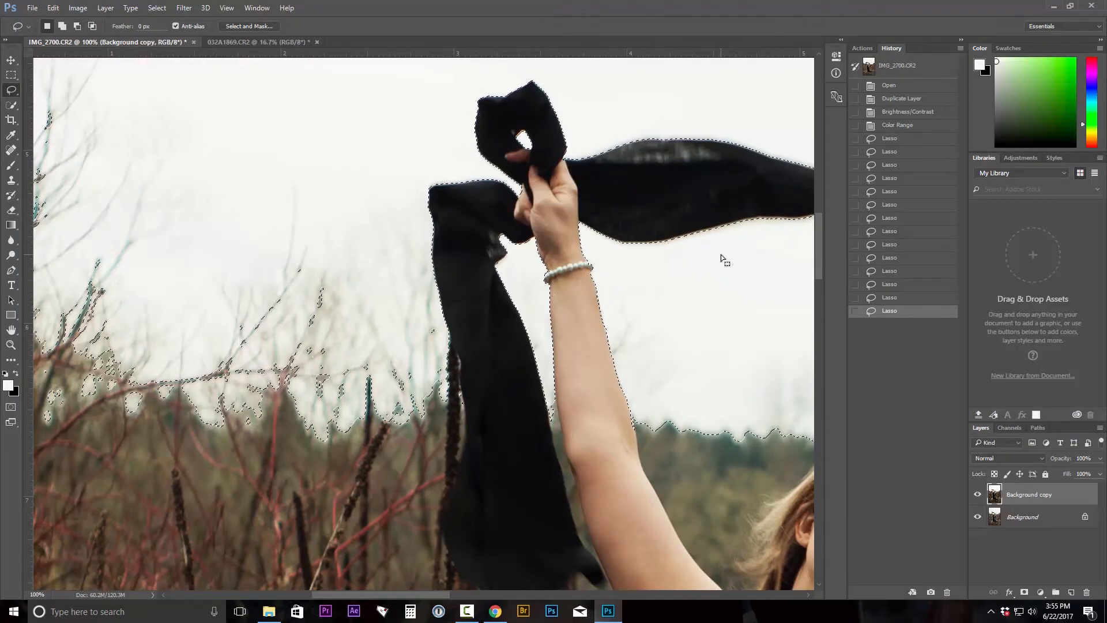
Zoom out to the whole image and invert the selection.
key("ctrl+minus")
key("ctrl+minus")
key("ctrl+minus")
key("ctrl+minus")
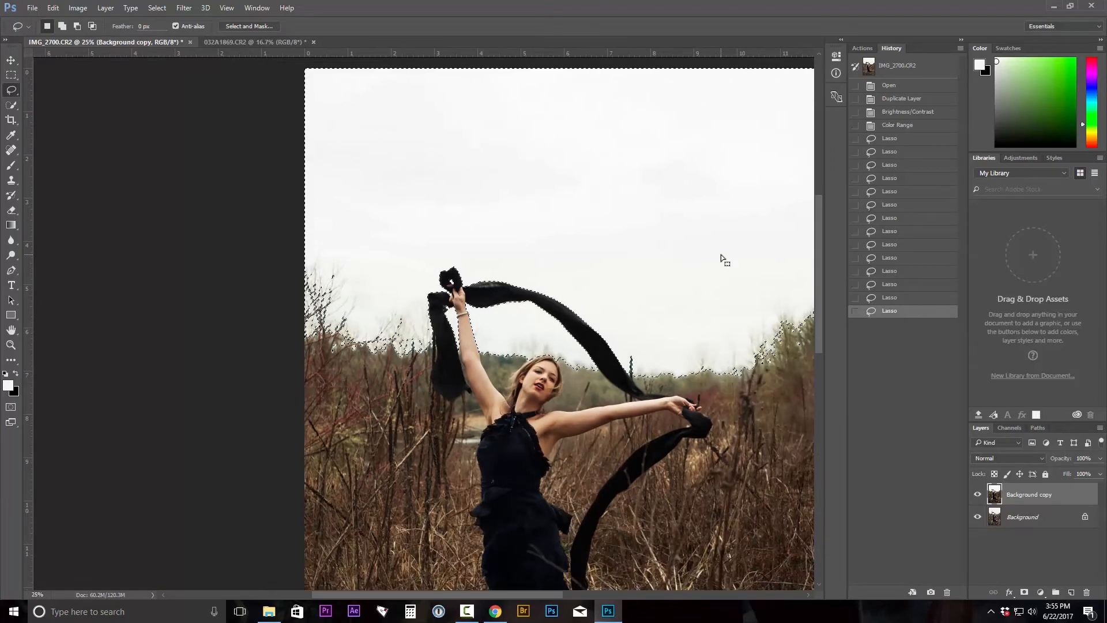
key("ctrl+h")
key("ctrl+minus")
key("ctrl+minus")
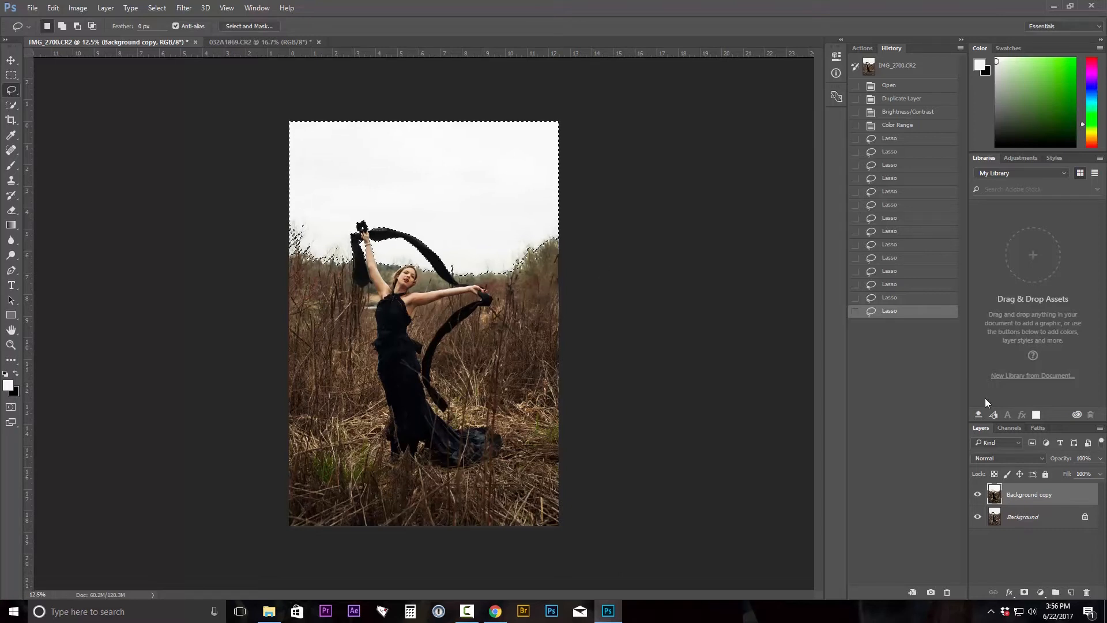
key("ctrl+shift+i")
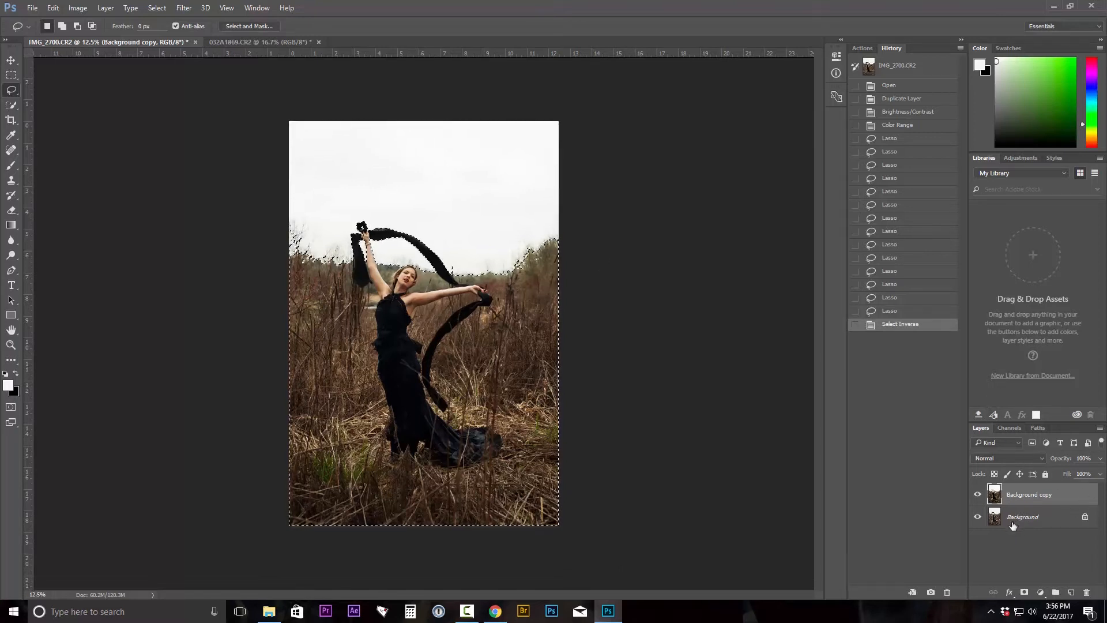
Paste the selected foreground as a new layer above Background and delete the Background copy layer.
left_click(978, 494)
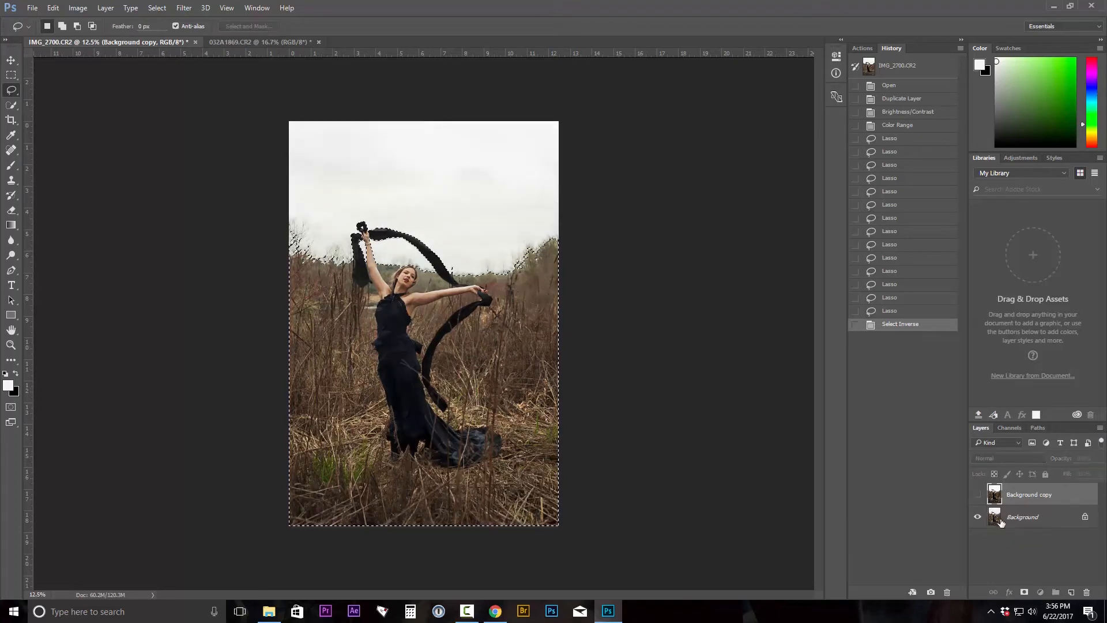
left_click(1006, 516)
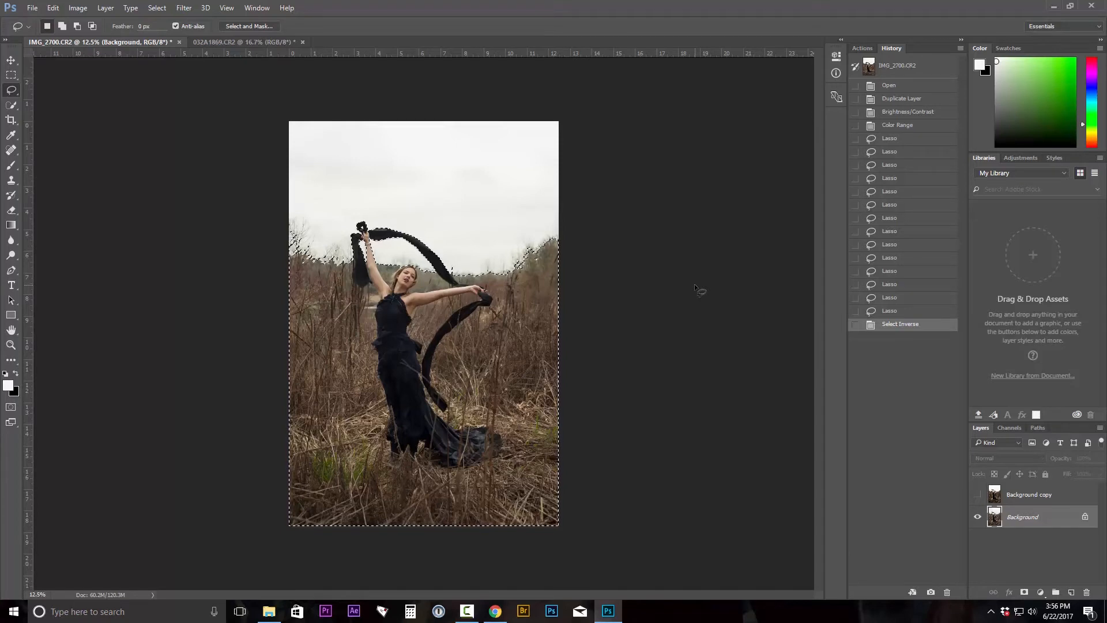
key("ctrl+v")
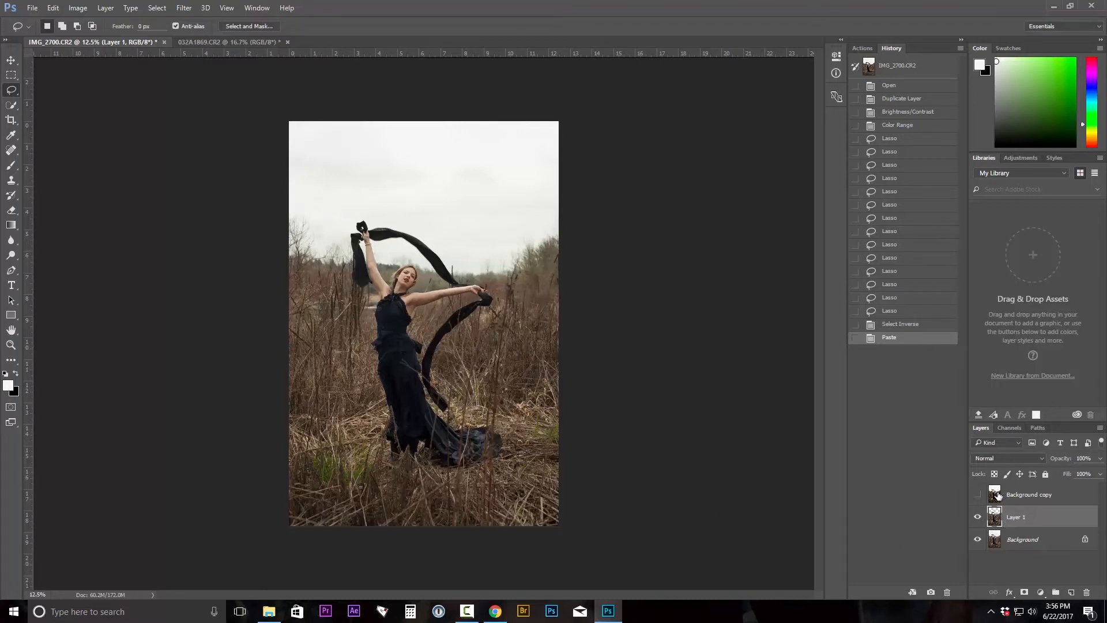
left_click_drag(998, 495, 1088, 593)
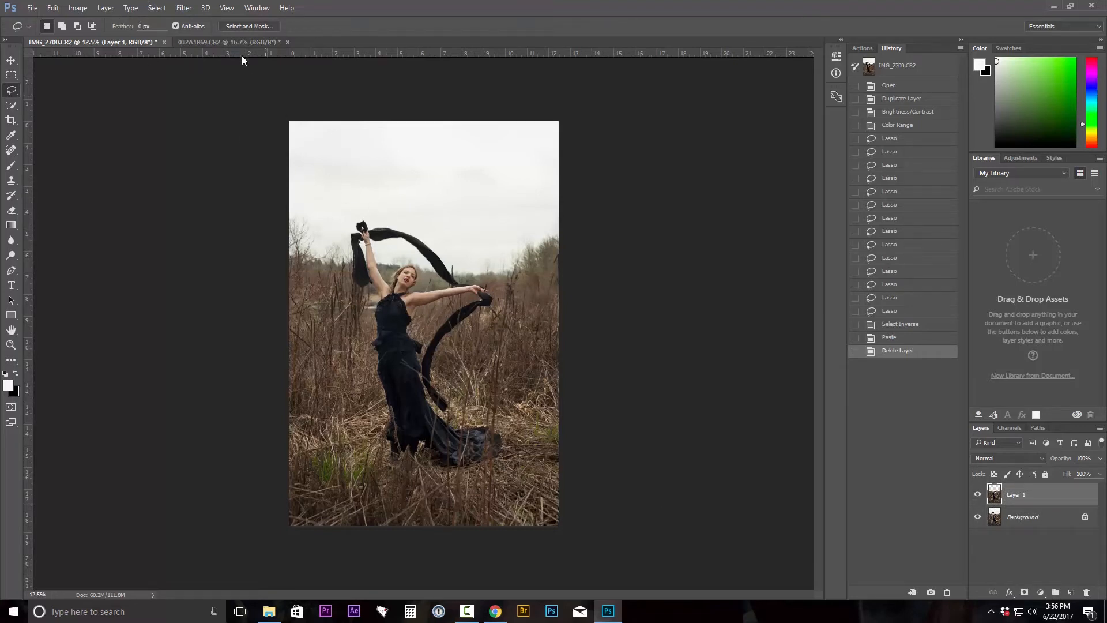
Copy the whole cloud photo from the other document and paste it into the model photo.
left_click(233, 42)
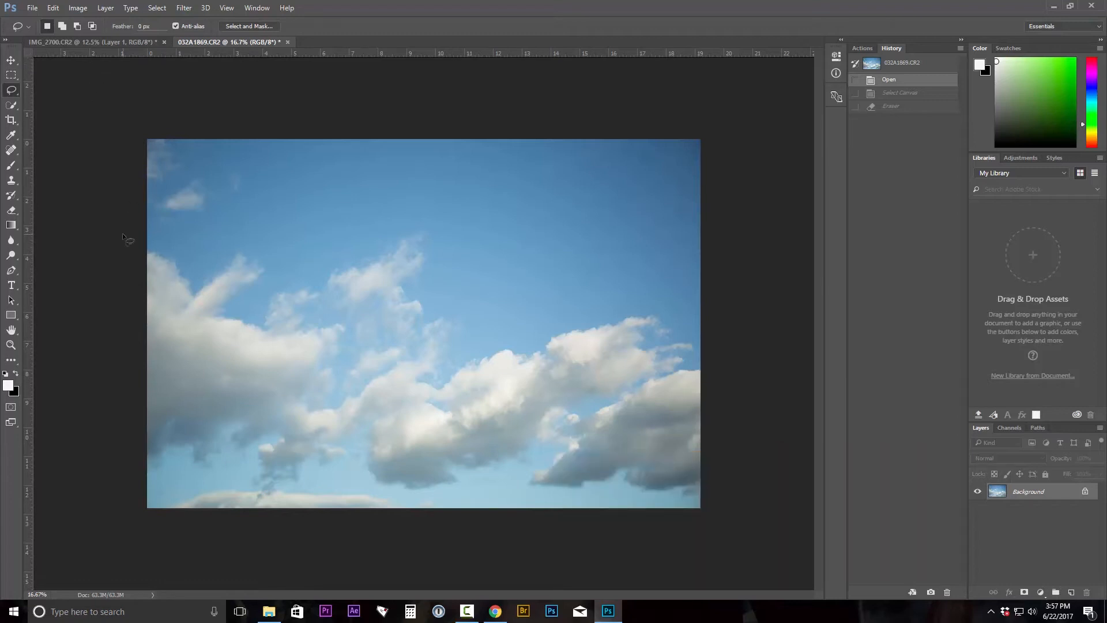
key("ctrl+a")
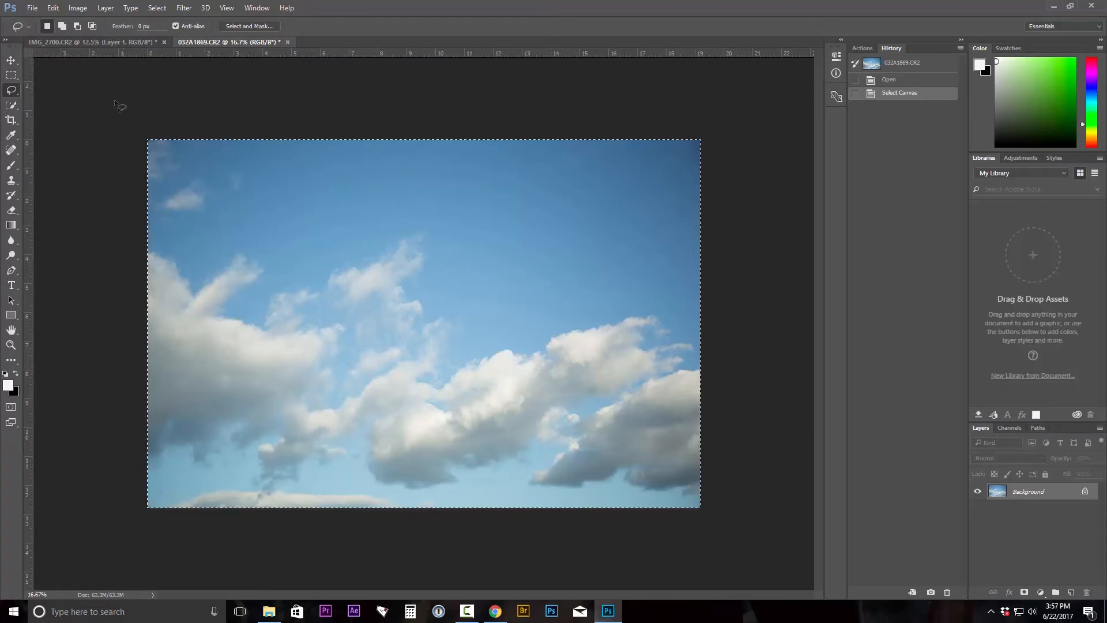
left_click(112, 44)
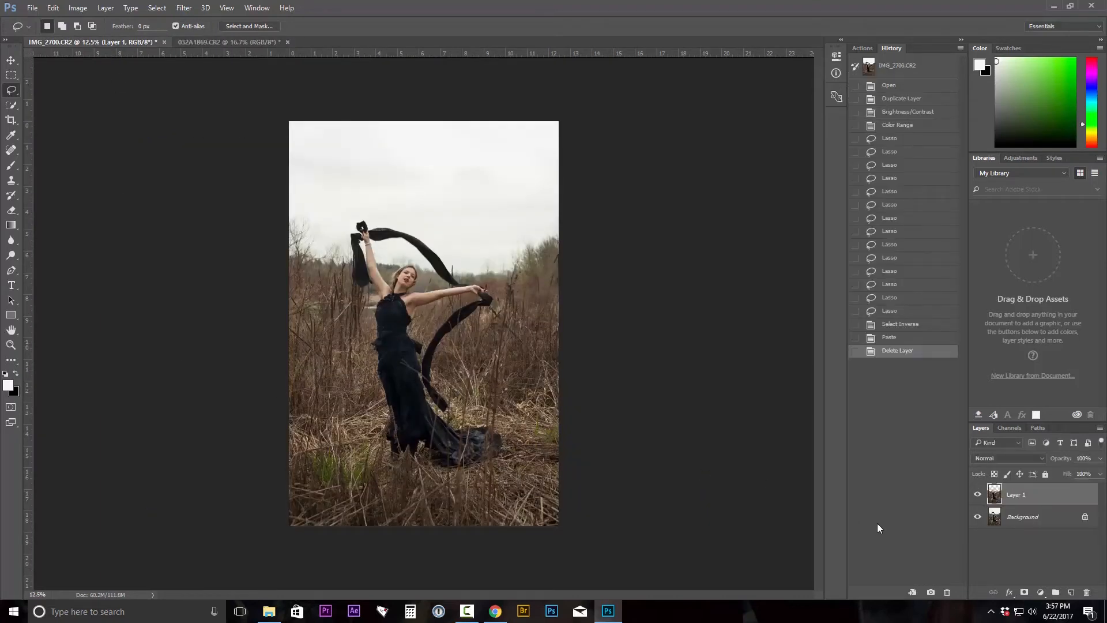
key("ctrl+v")
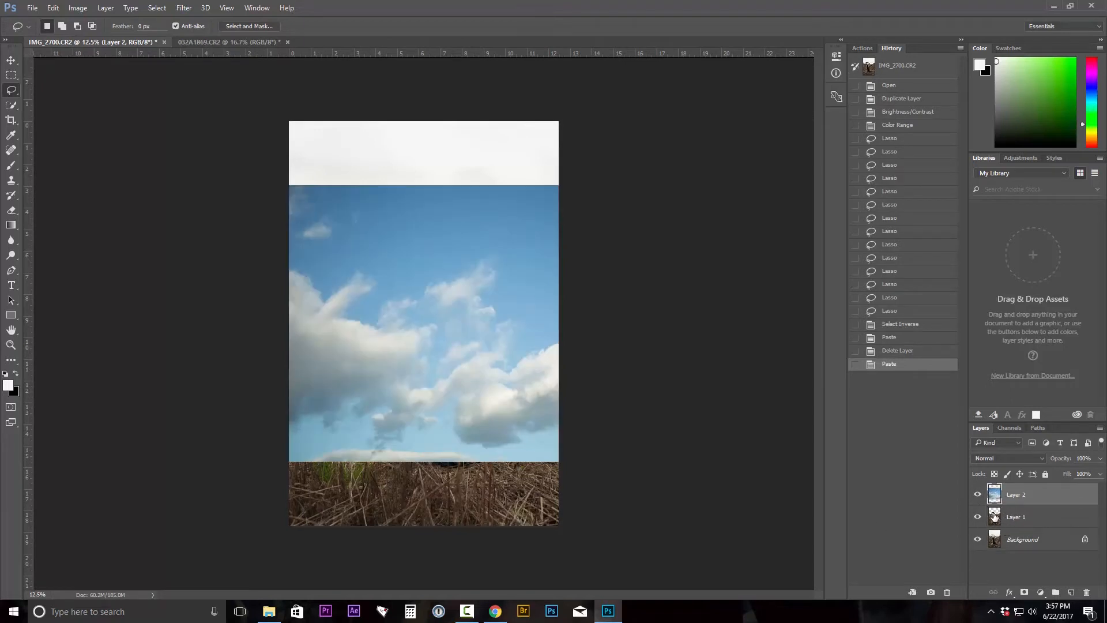
Place the sky layer beneath Layer 1 and move it upward to fill the top of the frame.
left_click_drag(996, 495, 998, 520)
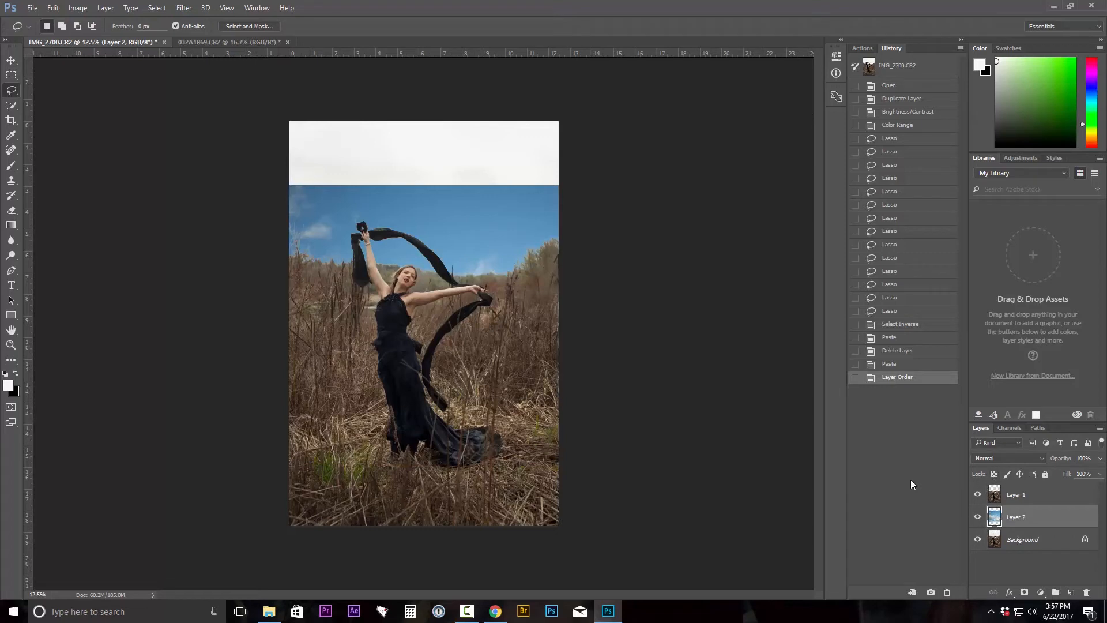
left_click(10, 61)
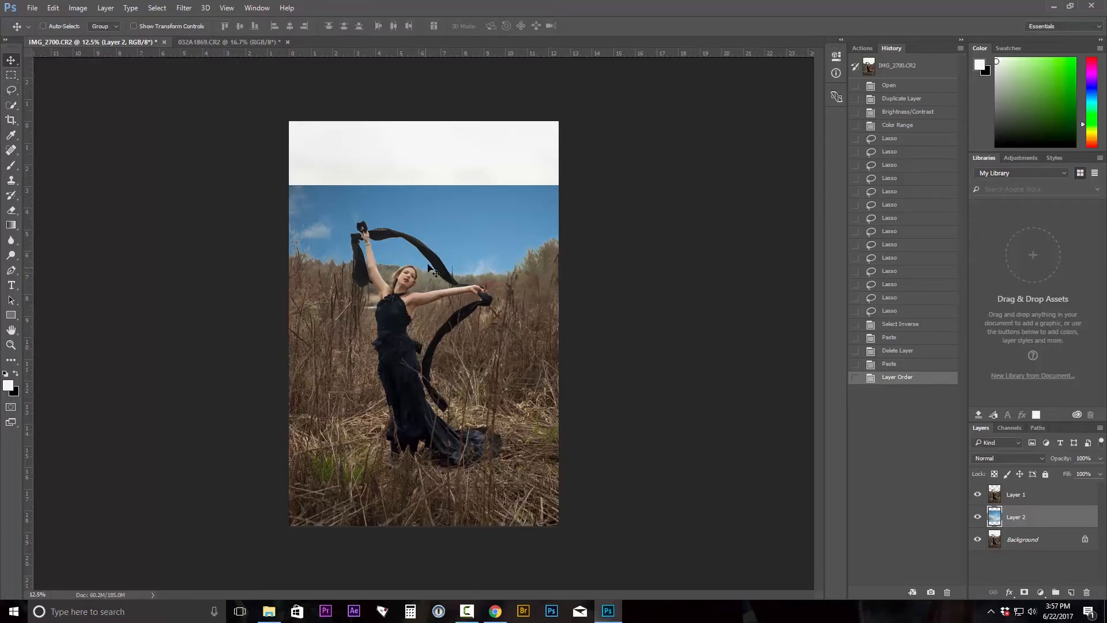
left_click_drag(464, 221, 416, 52)
mouse_move(465, 235)
left_mouse_down()
mouse_move(465, 192)
mouse_move(469, 217)
left_mouse_up()
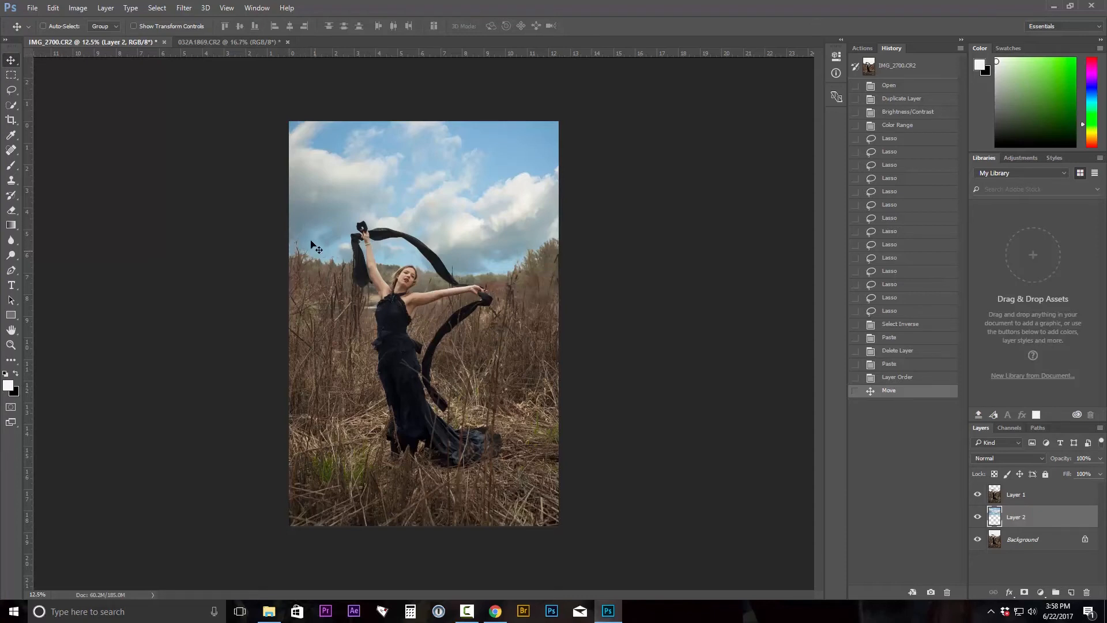
Select Layer 1 and erase the leftover white sky along the left treeline with the Eraser.
left_click(995, 496)
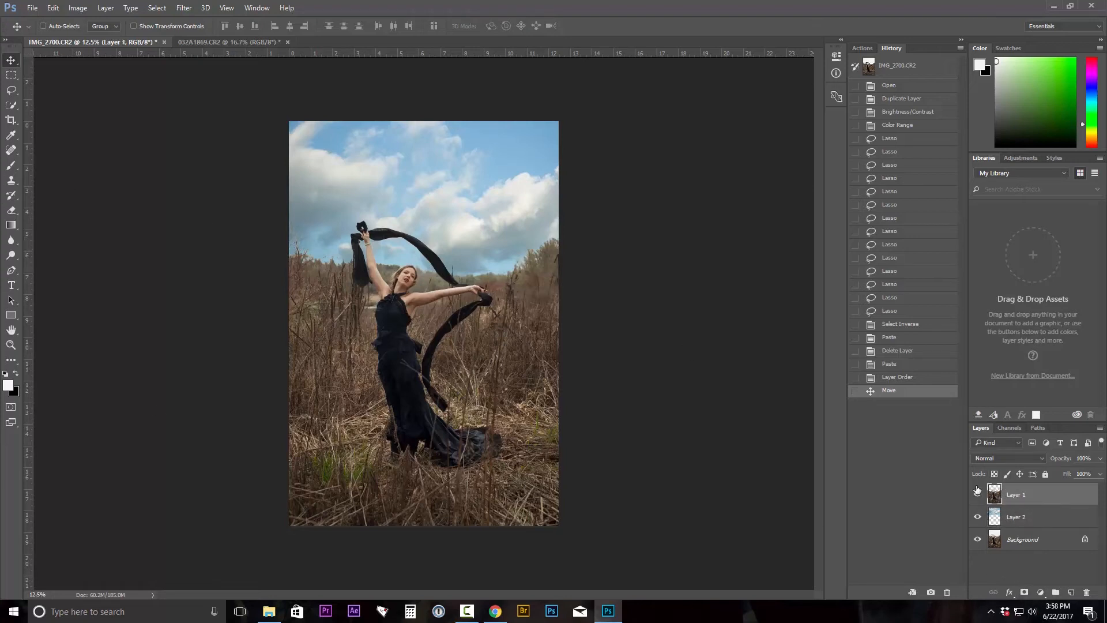
left_click(11, 211)
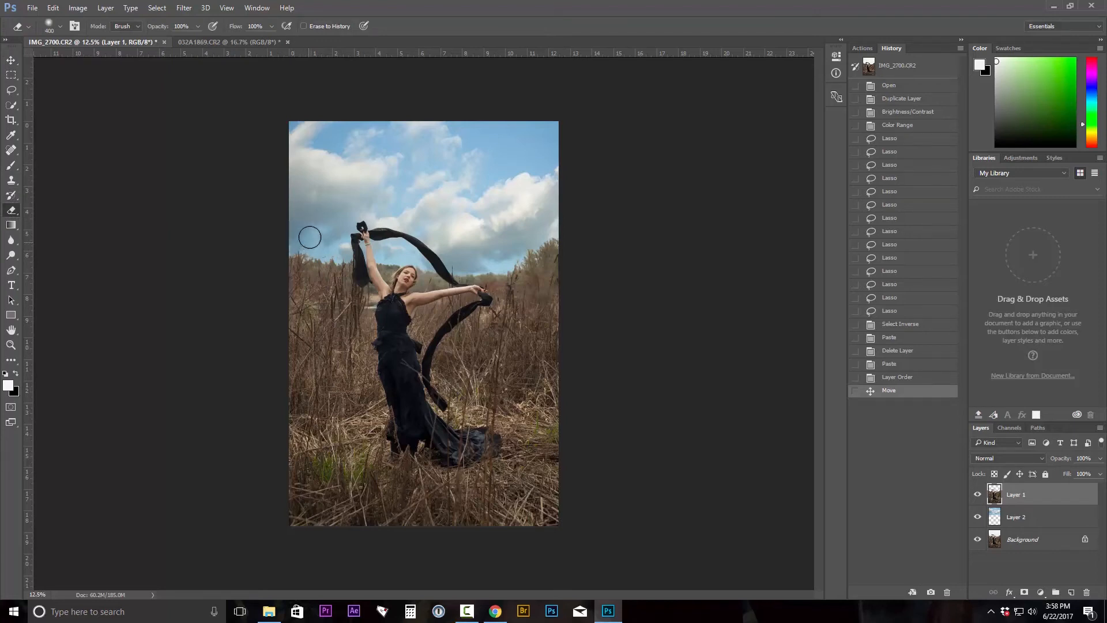
mouse_move(309, 237)
left_mouse_down()
mouse_move(333, 254)
mouse_move(318, 231)
left_mouse_up()
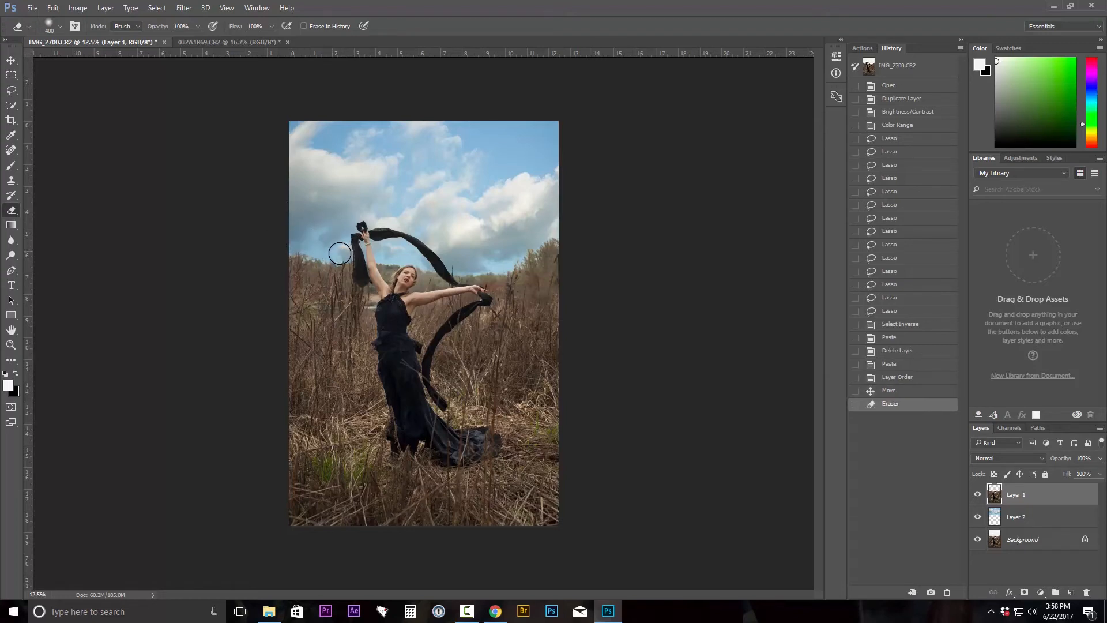
left_click(339, 253)
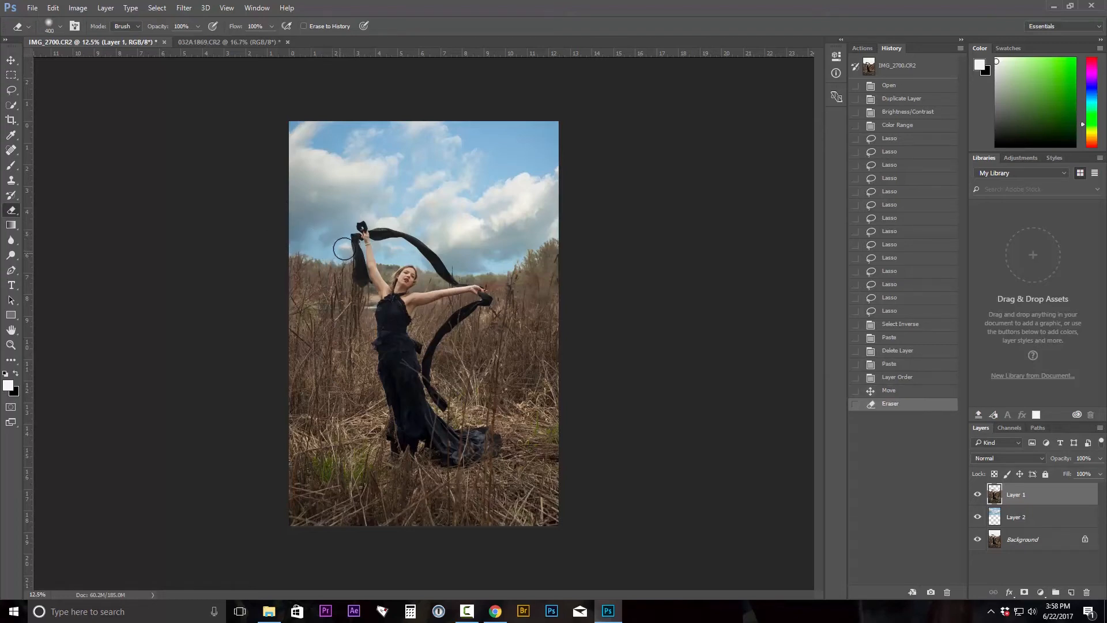
left_click(384, 249)
left_click(385, 249)
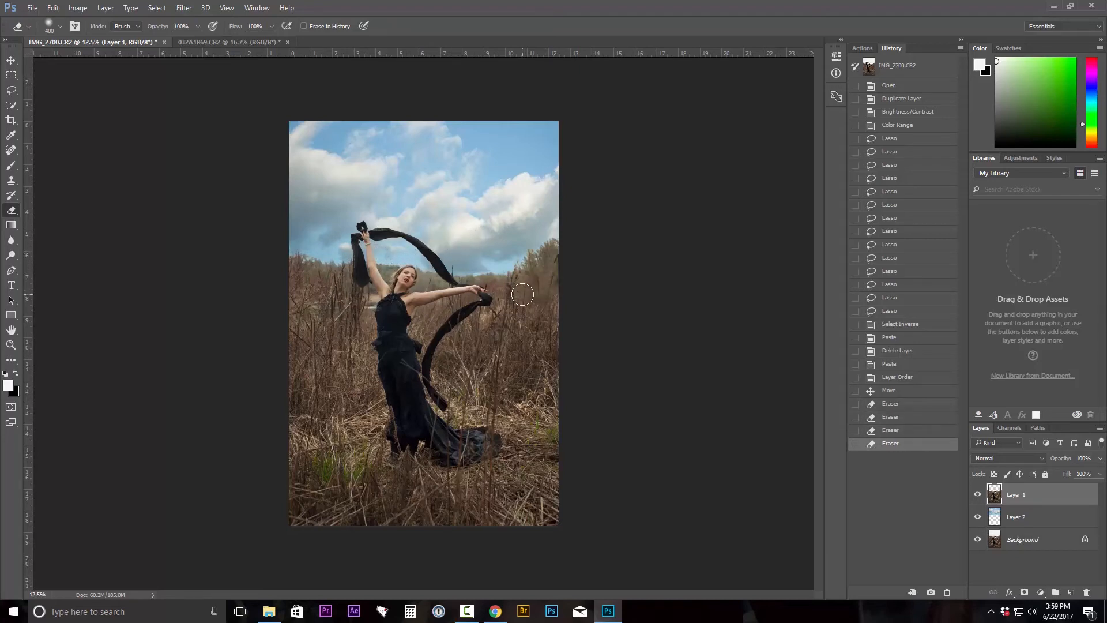
Shrink the eraser brush and erase the white sky remnants near the model's head and scarf.
key("bracketleft")
key("bracketleft")
key("bracketleft")
left_click(419, 265)
left_click(420, 265)
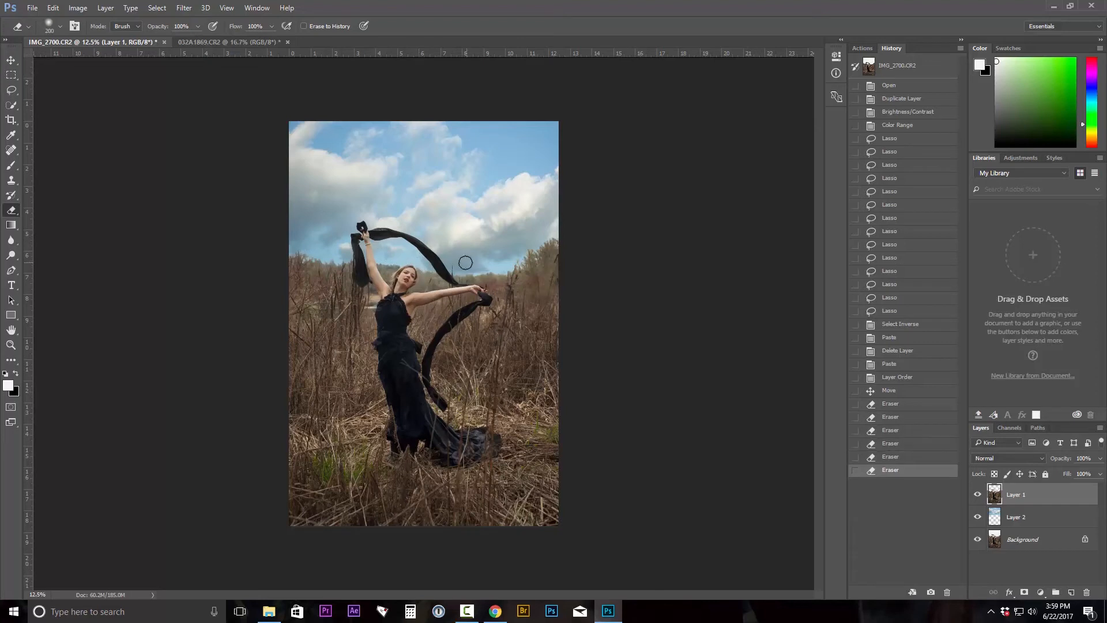
Enlarge the eraser brush and erase the white sky along the right-hand treeline.
key("bracketright")
key("bracketright")
key("bracketright")
left_click(498, 257)
left_click(515, 252)
left_click(523, 247)
left_click(528, 237)
left_click(541, 230)
left_click(547, 226)
left_click(551, 221)
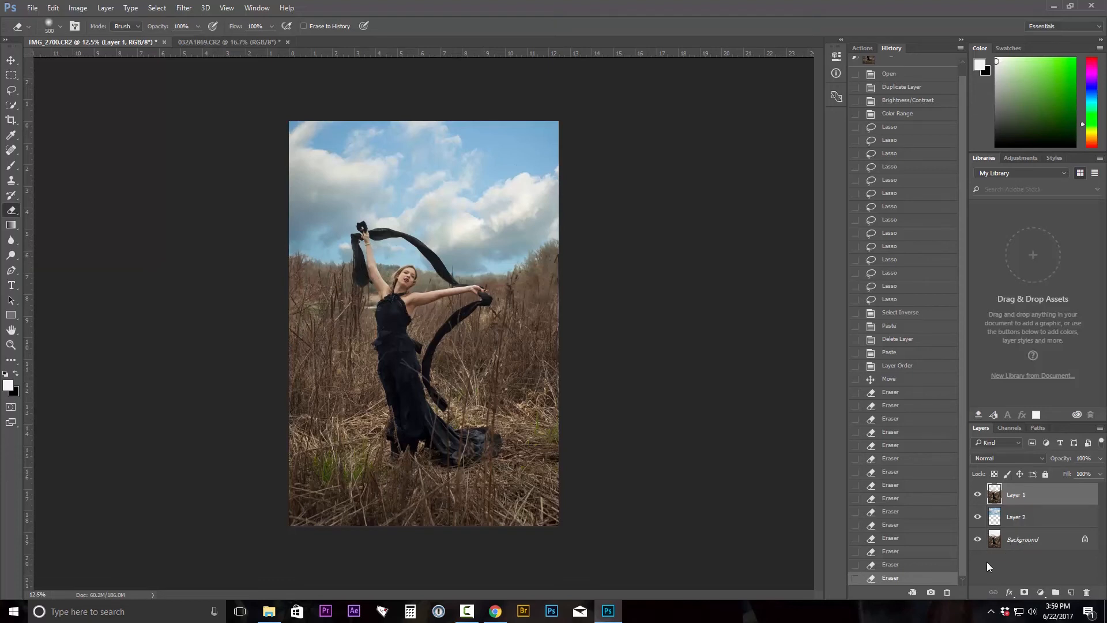
Select the sky layer and adjust its saturation with Hue/Saturation.
left_click(995, 519)
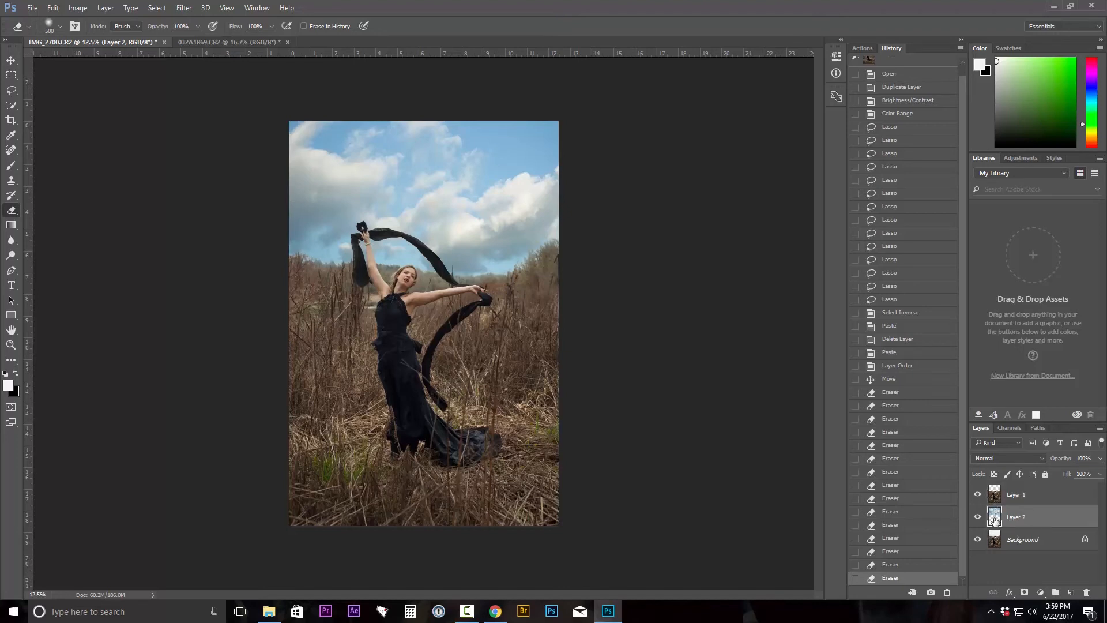
left_click(74, 12)
mouse_move(173, 37)
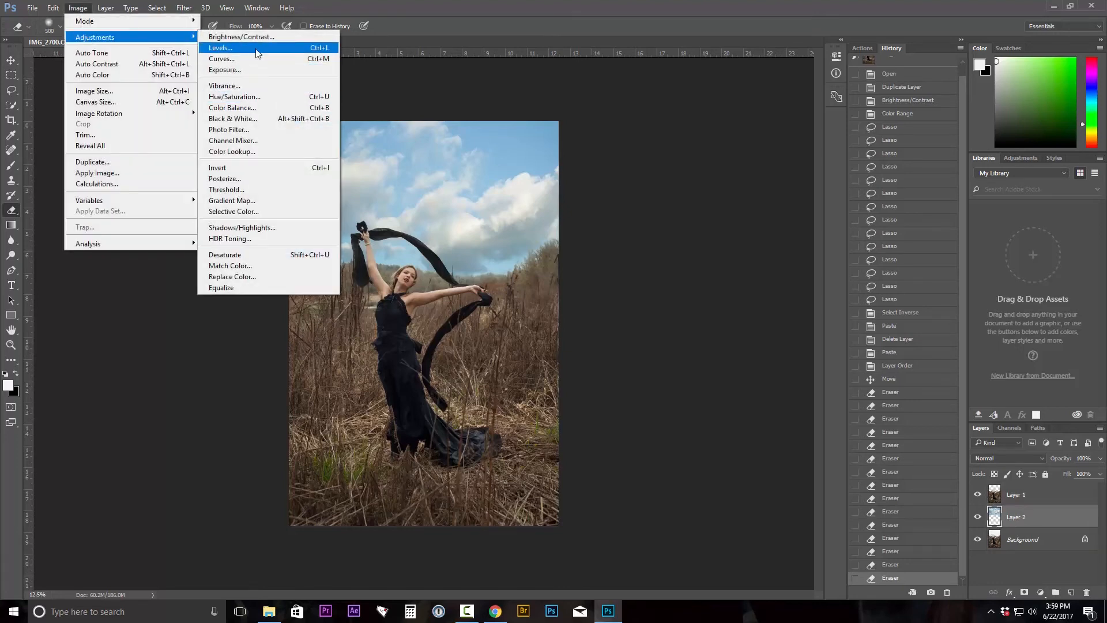
left_click(248, 96)
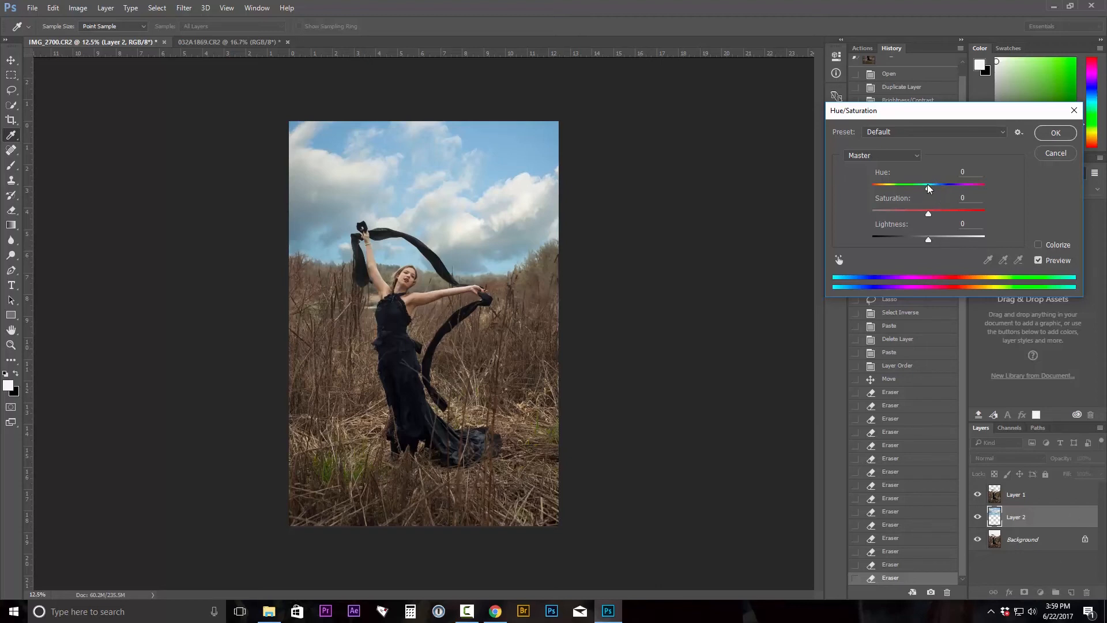
left_click_drag(921, 215, 945, 242)
left_click(1055, 133)
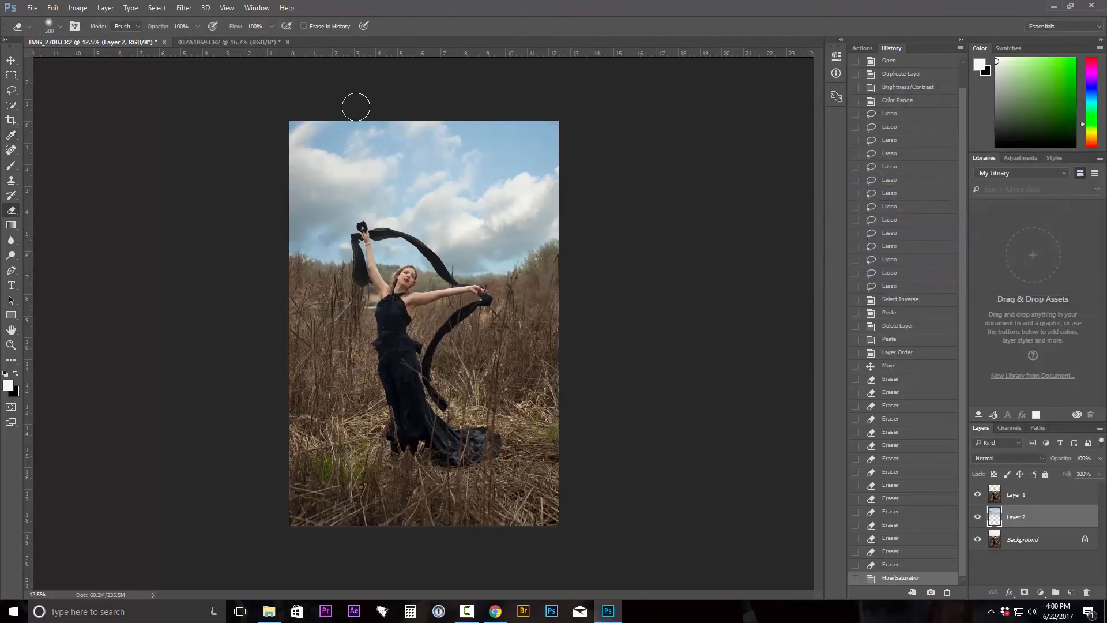
Apply a Gaussian Blur with a 4.8 pixel radius to the sky layer.
left_click(157, 8)
mouse_move(184, 7)
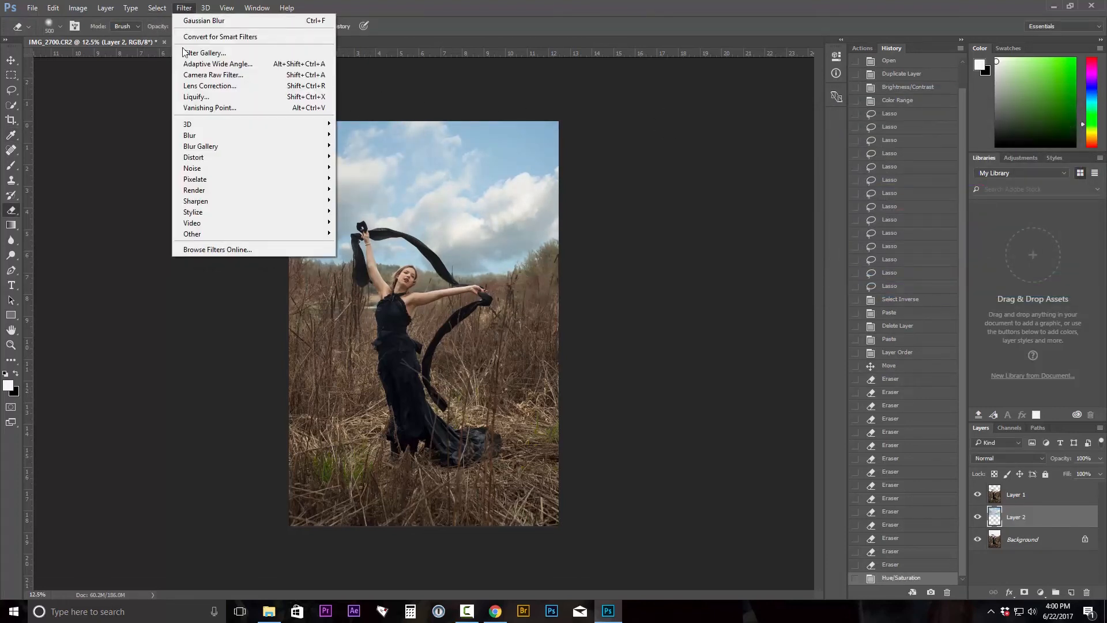
mouse_move(191, 136)
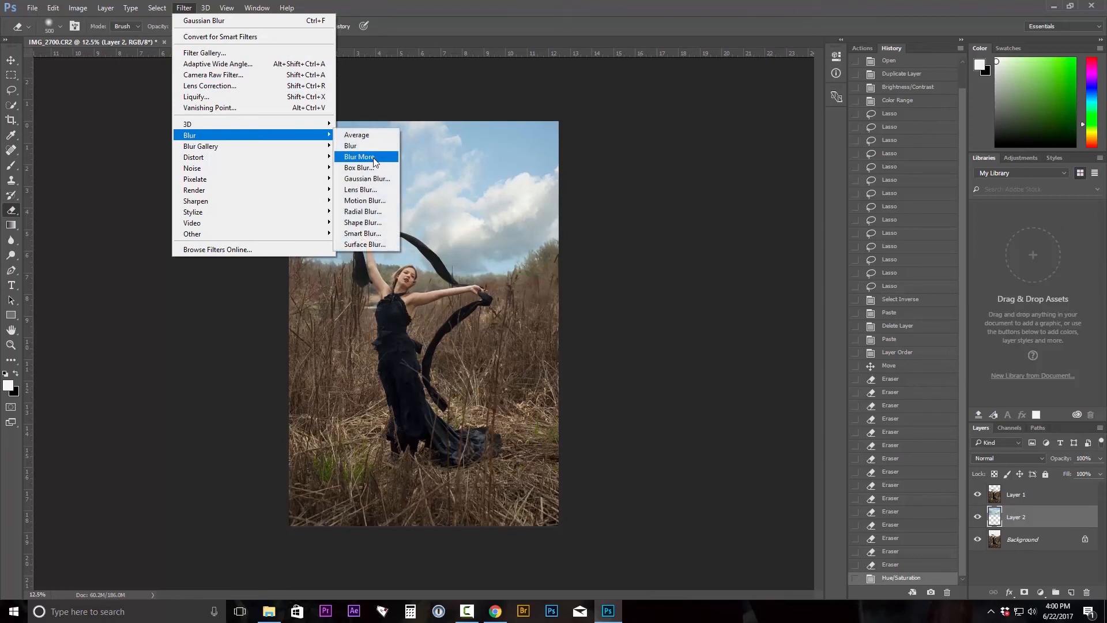
left_click(367, 178)
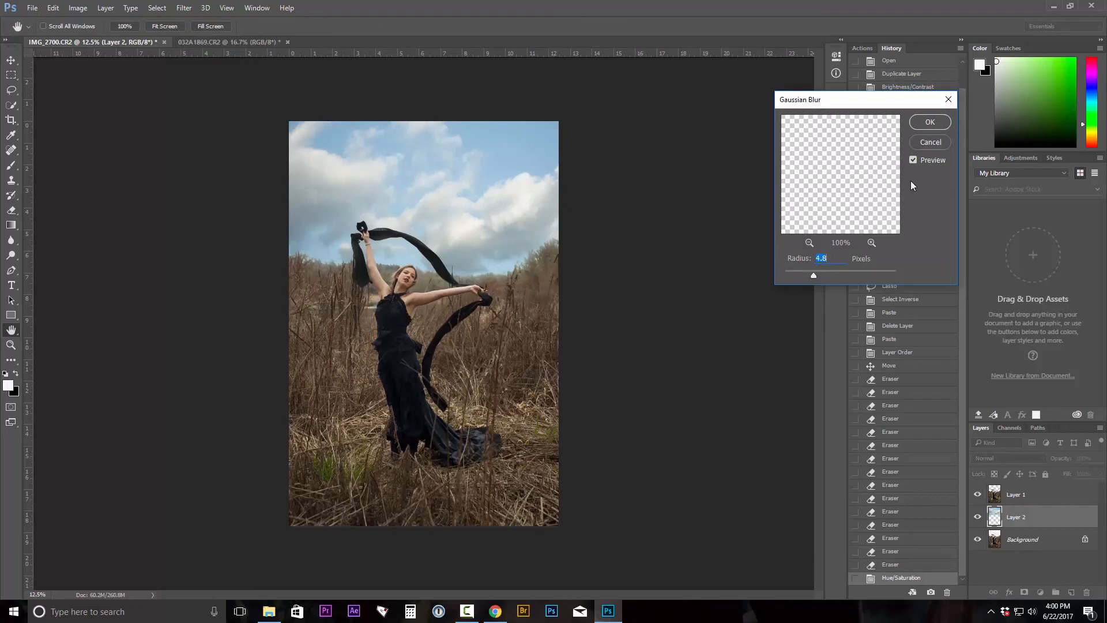
left_click(938, 122)
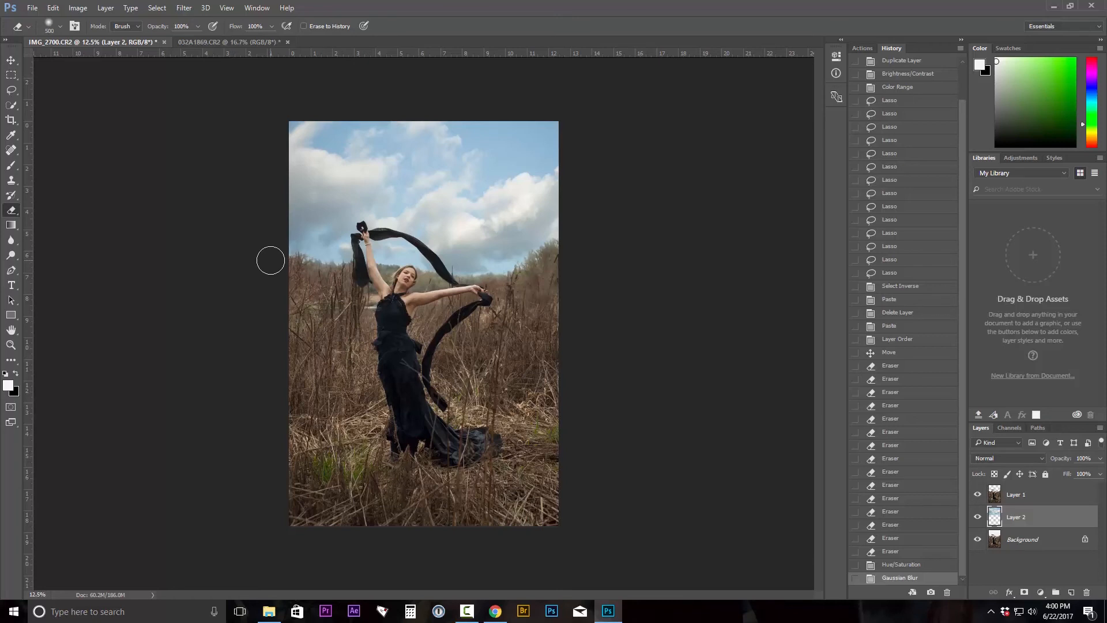
Select Layer 1 and set its Brightness/Contrast to brightness 17 and contrast 20.
left_click(995, 503)
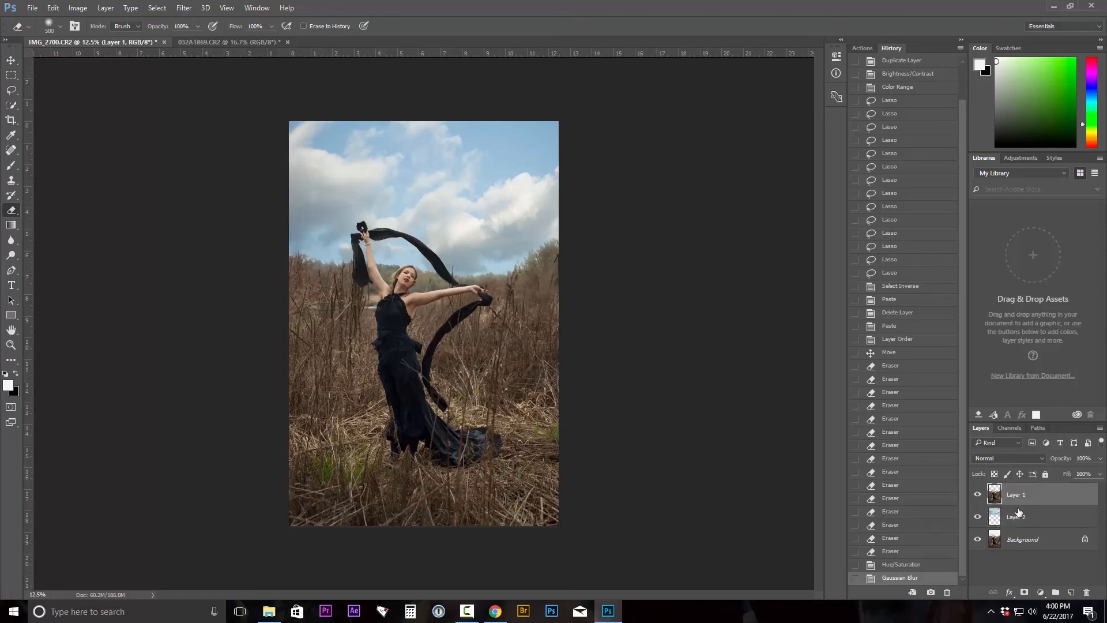
left_click(78, 9)
mouse_move(90, 38)
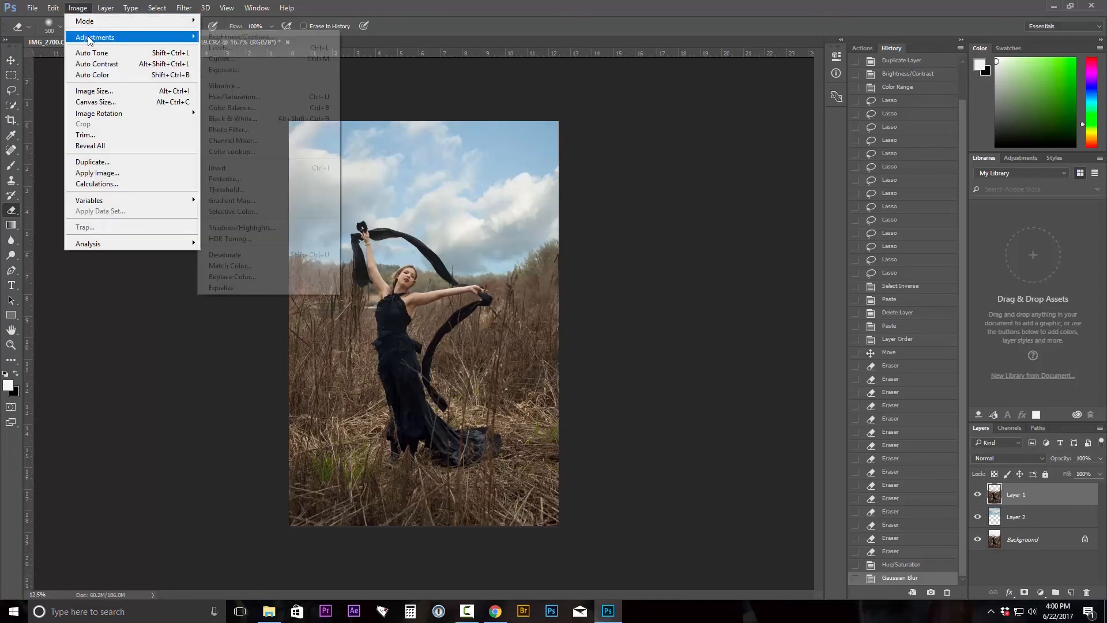
left_click(237, 37)
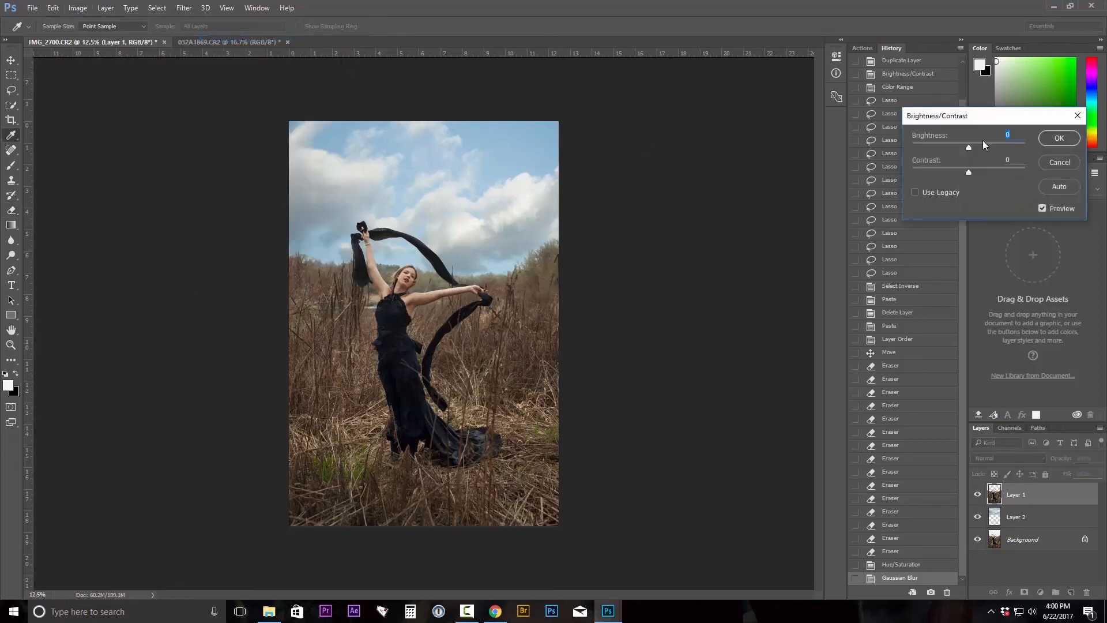
left_click(981, 147)
mouse_move(978, 145)
left_mouse_down()
mouse_move(980, 169)
mouse_move(977, 144)
left_mouse_up()
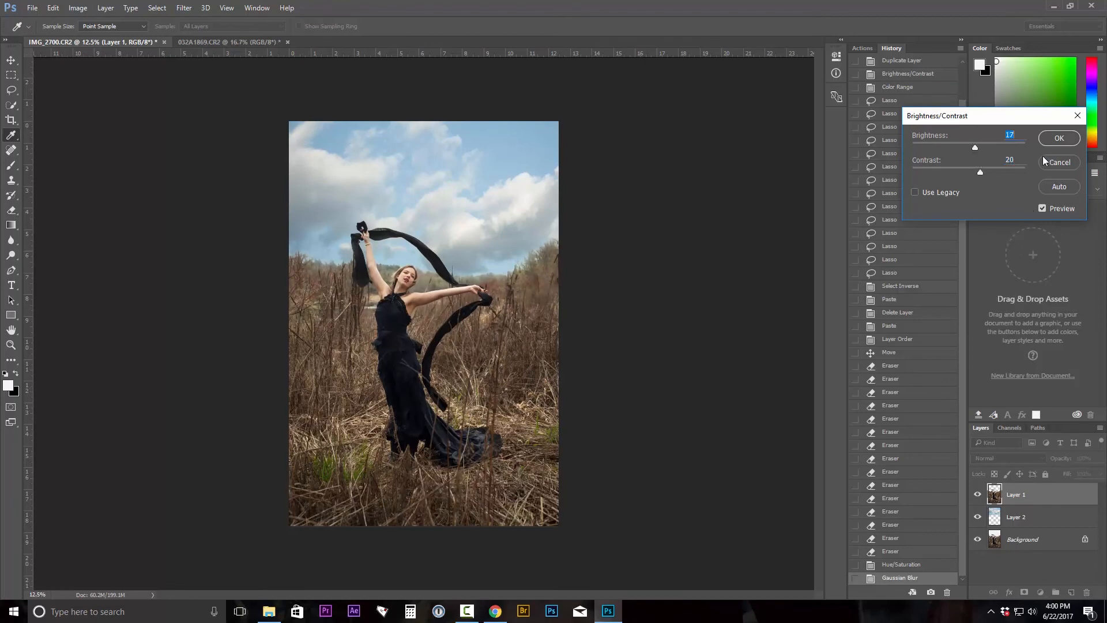
left_click(1059, 139)
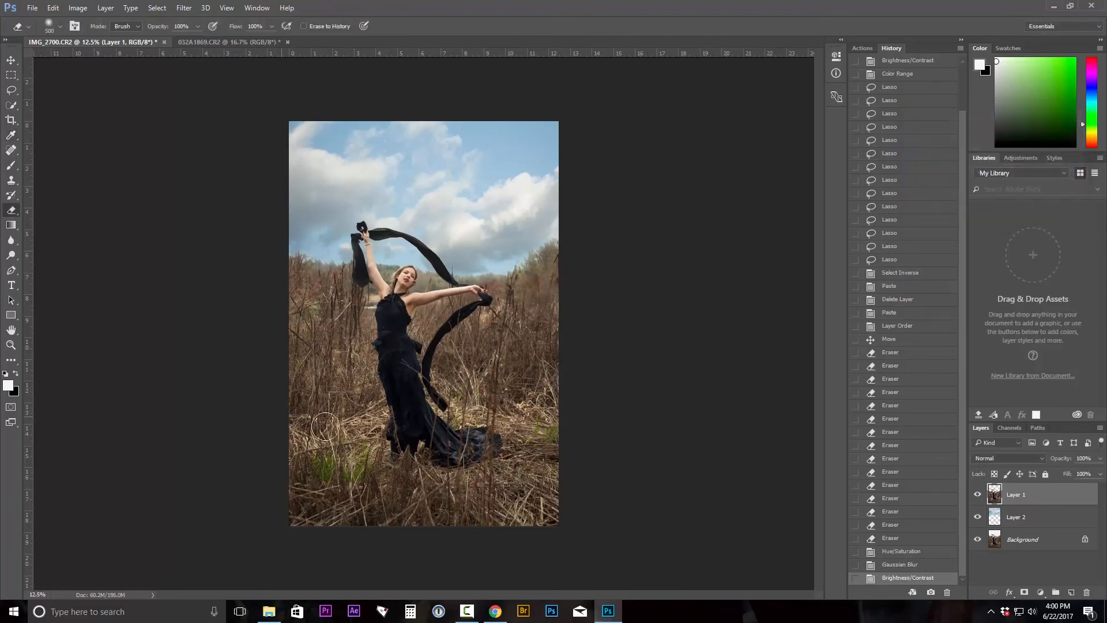
Step back and forward in the history to compare the image before and after the adjustments.
left_click(898, 538)
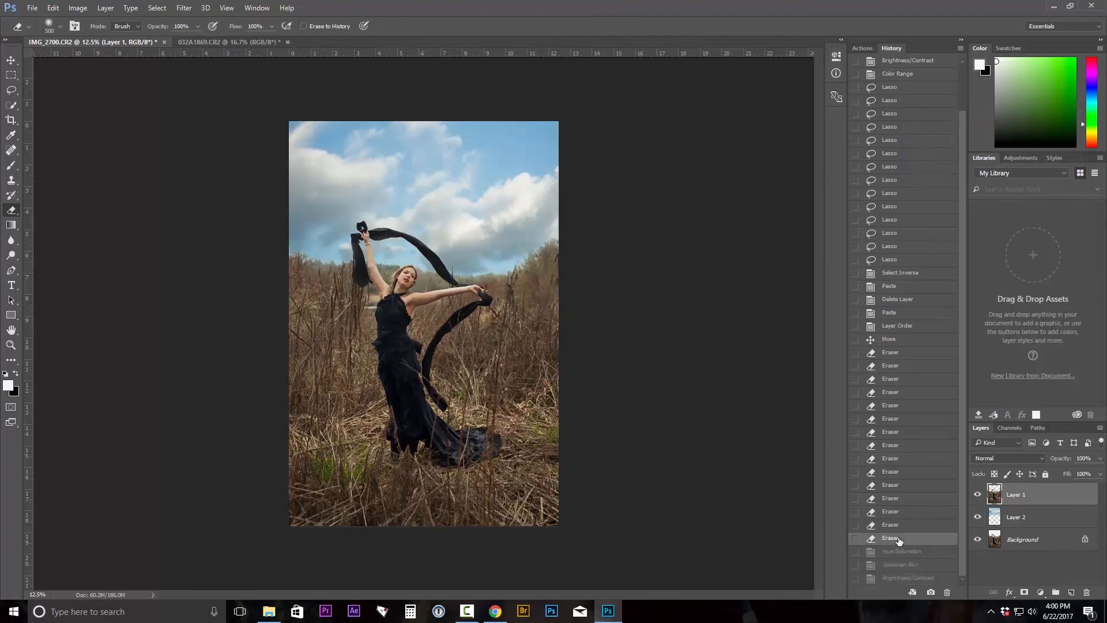
left_click(894, 578)
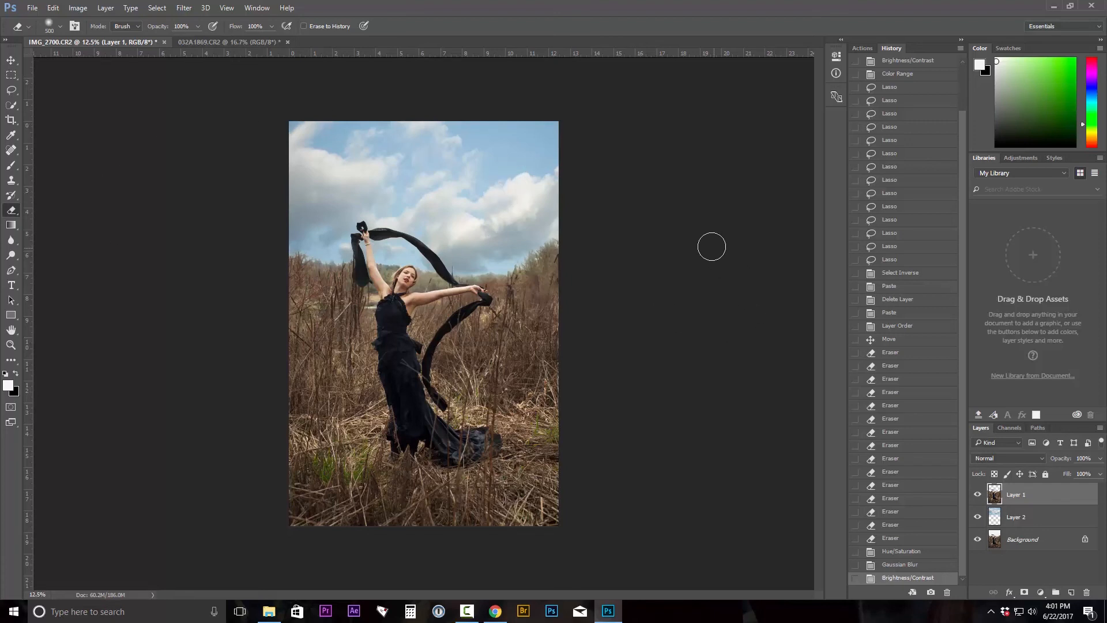
left_click(157, 8)
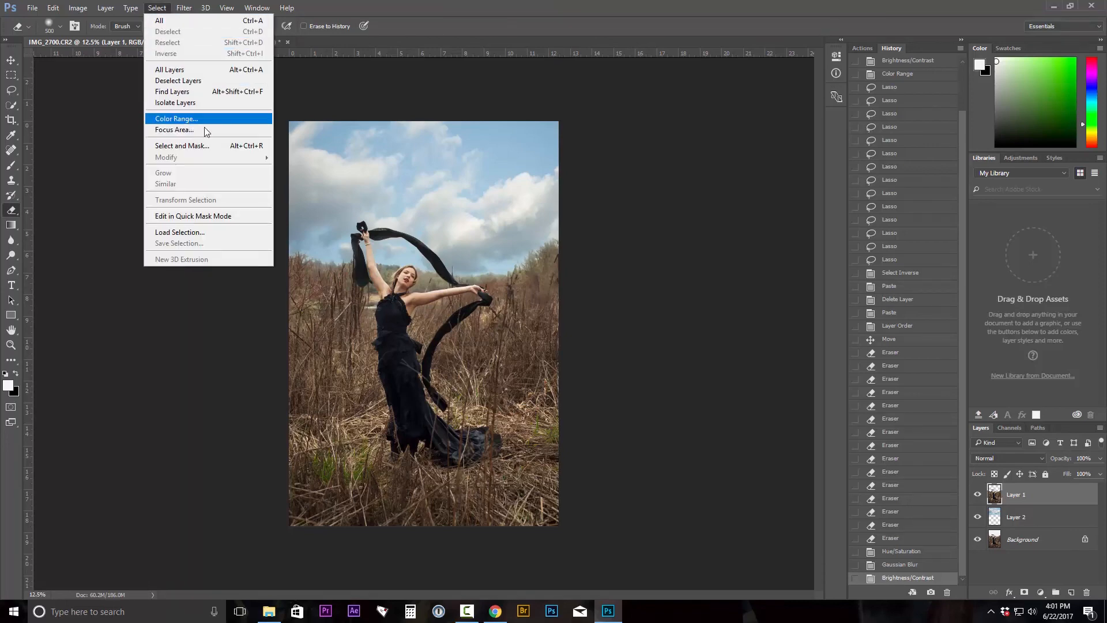
left_click(759, 221)
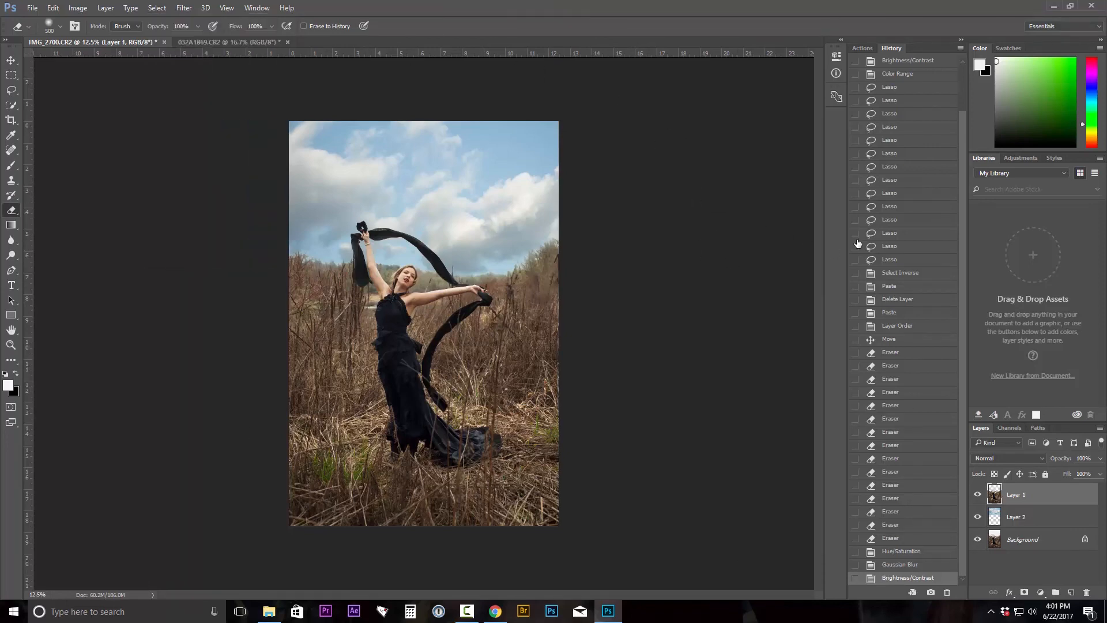